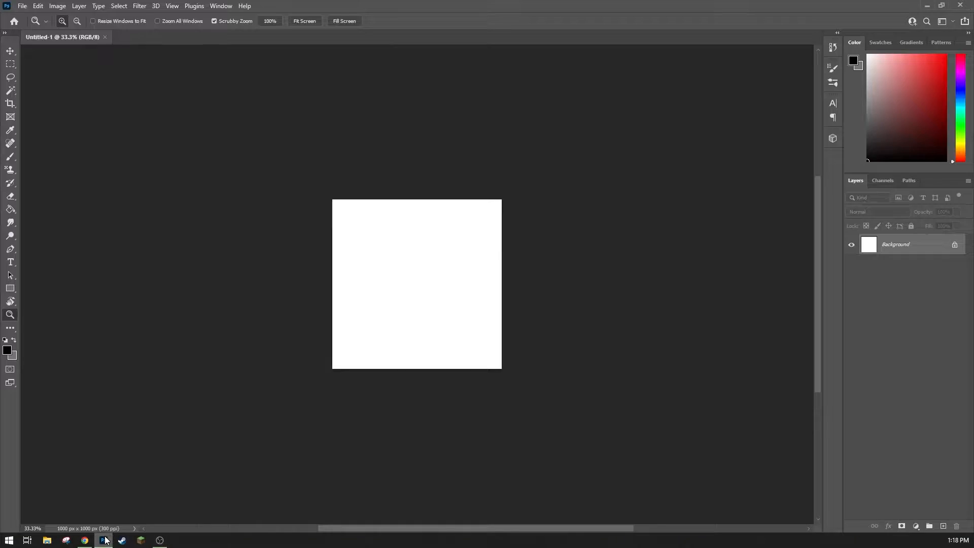
- Switch to Chrome and open the support article on designing items in the Creator Studio, following its link to the Everskies design resources
click(104, 540)
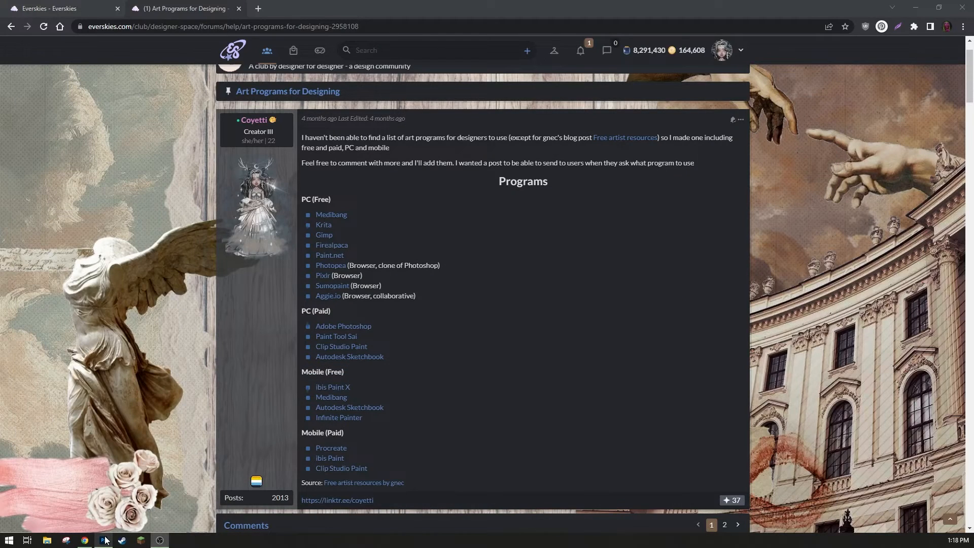
click(71, 13)
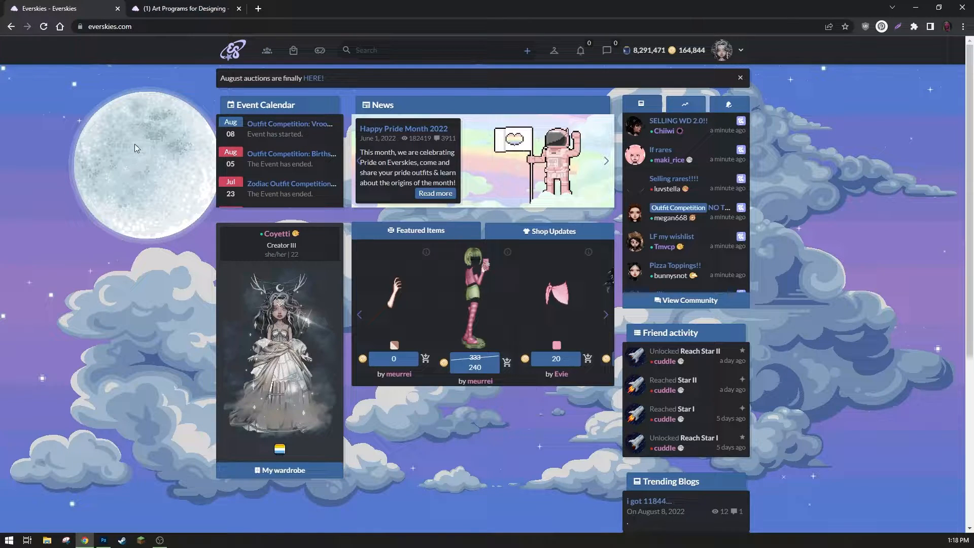
scroll(134, 145, down, 5)
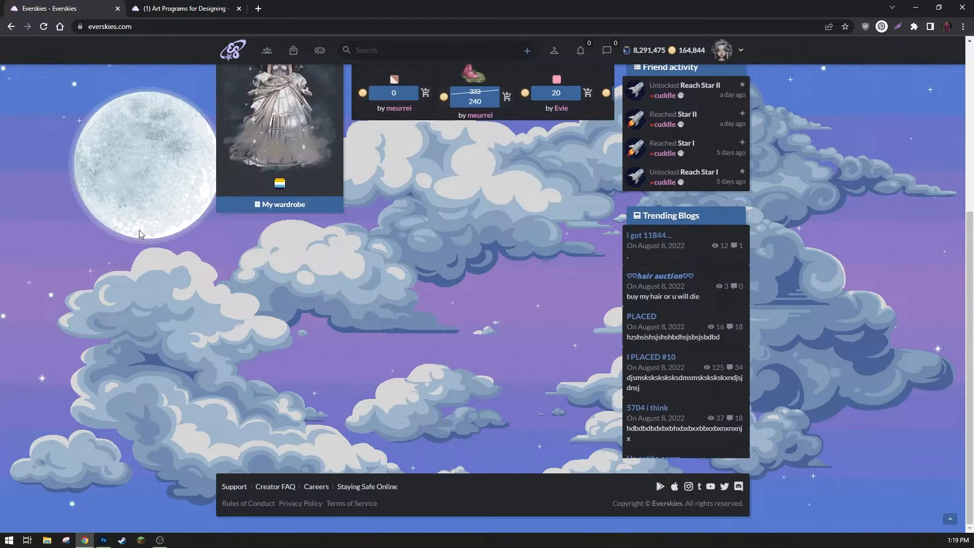
click(246, 488)
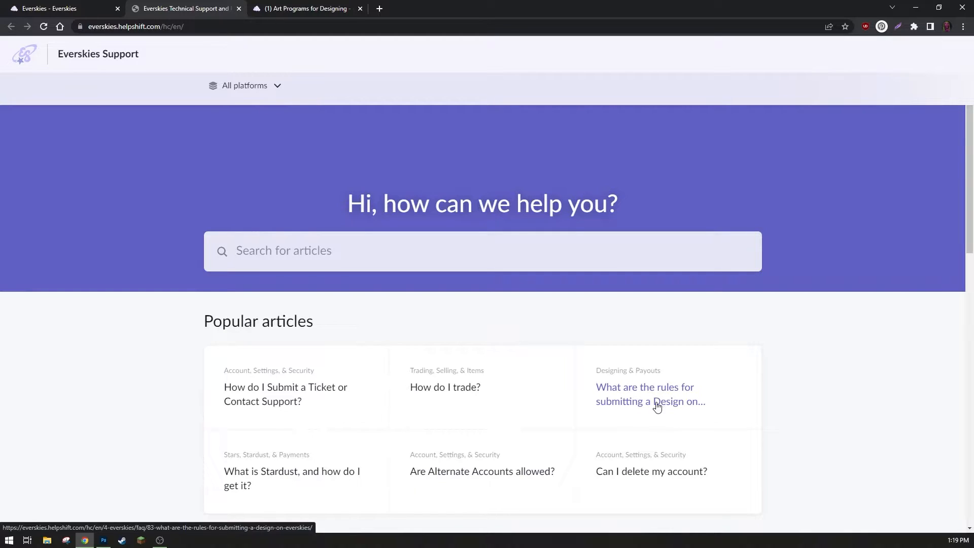
click(685, 400)
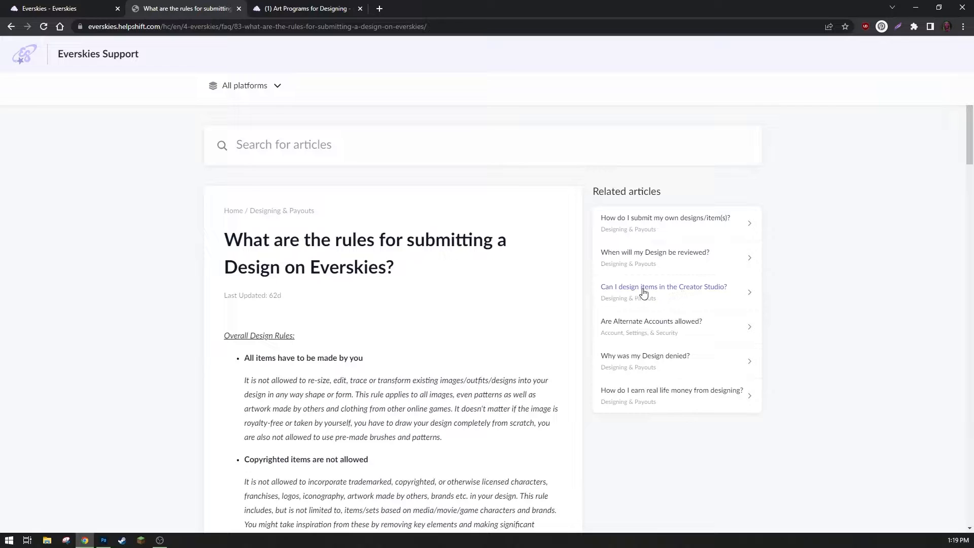
click(720, 293)
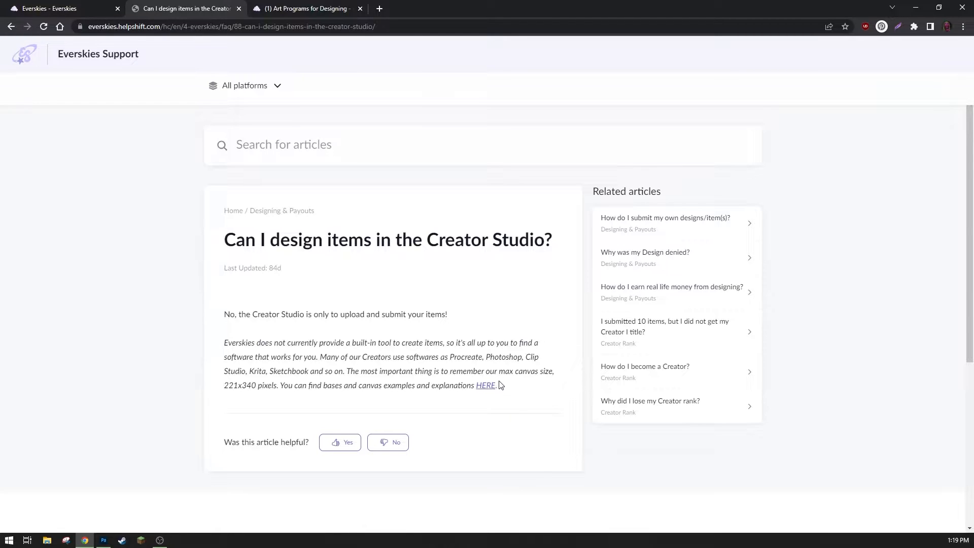
click(487, 387)
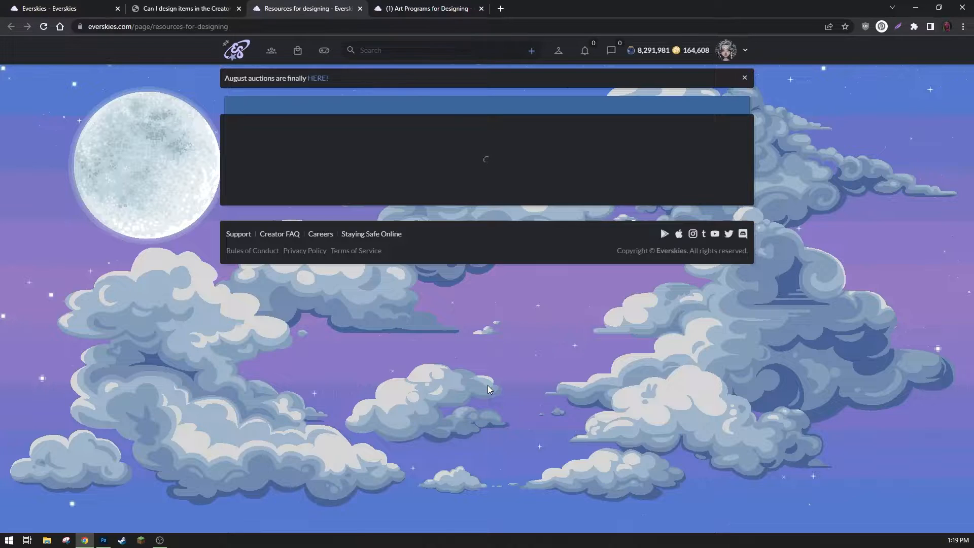
- Save the 221x340 body-outline canvas template from the resources page as canvassi2938 (2).png
scroll(724, 306, down, 6)
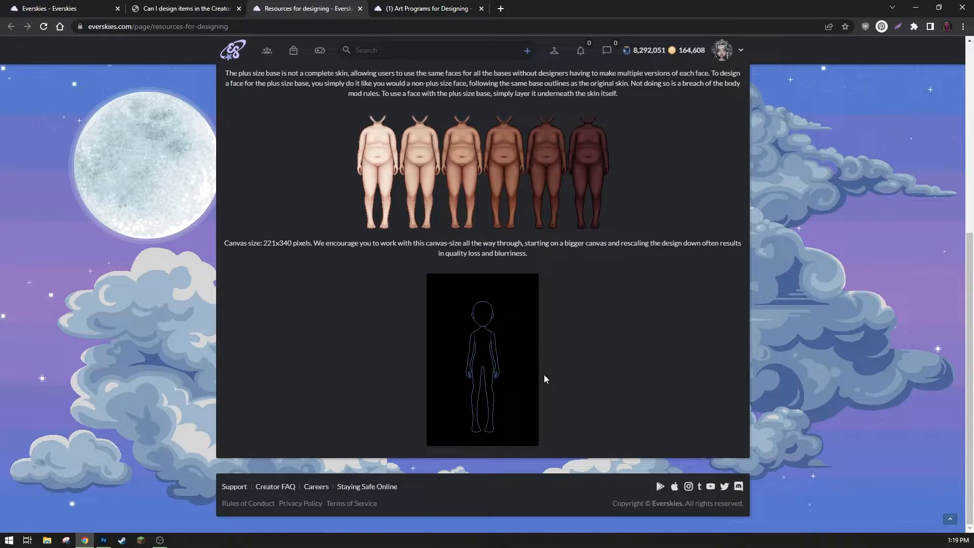
right_click(525, 343)
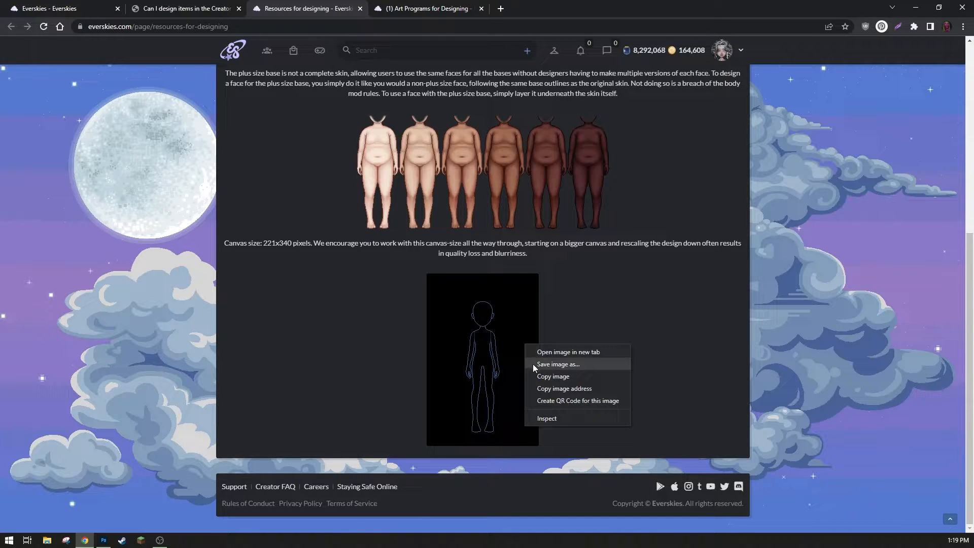
click(559, 364)
click(888, 516)
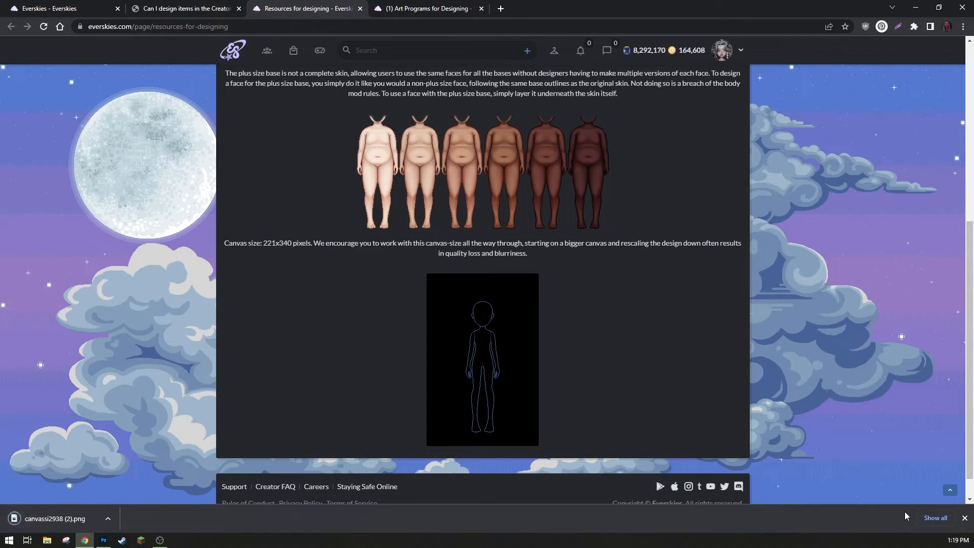
- Switch to Photoshop and open canvassi2938.png from the Tutorial folder, viewed at 300%
click(104, 541)
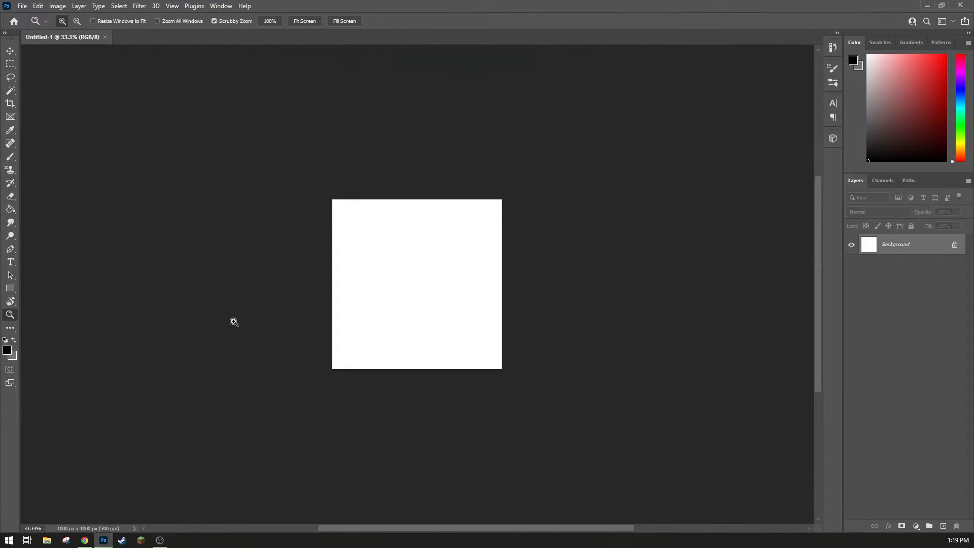
click(23, 6)
click(35, 25)
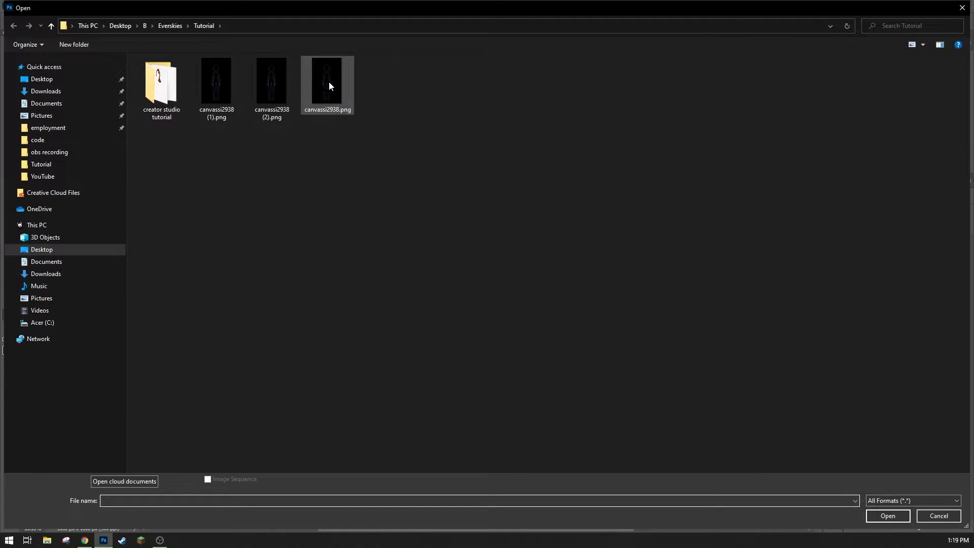
double_click(329, 83)
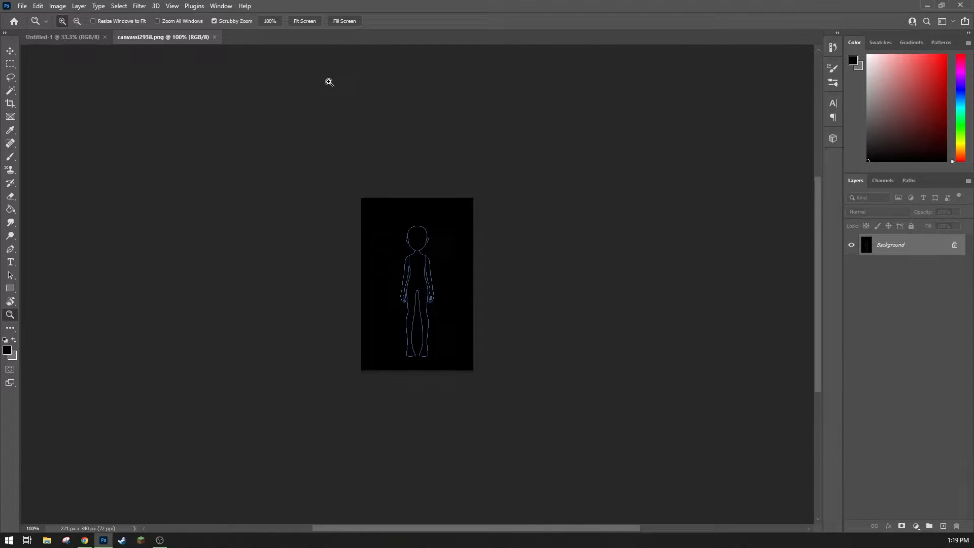
click(424, 131)
click(425, 131)
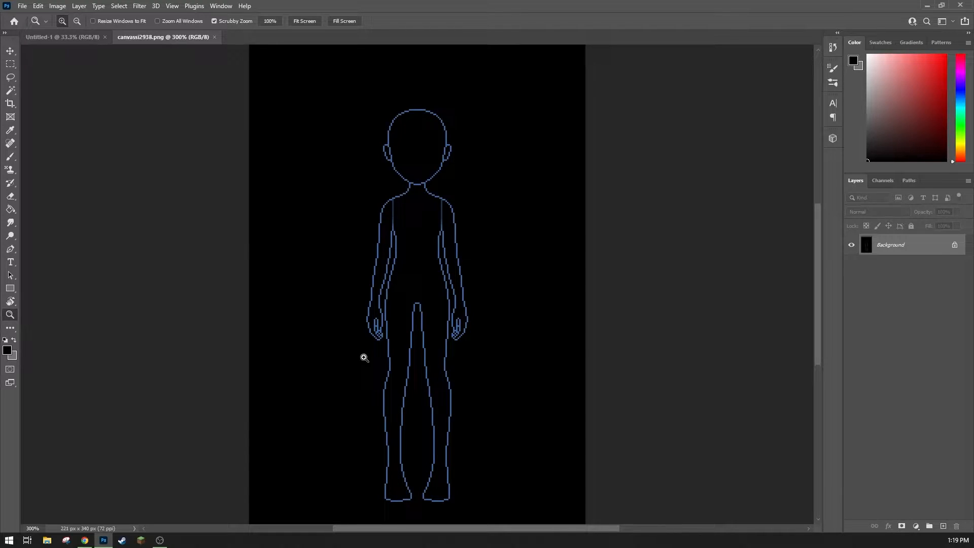
- Switch to Chrome, copy the plain doll outfit from the wardrobe, and open its render image in a new browser tab
click(86, 541)
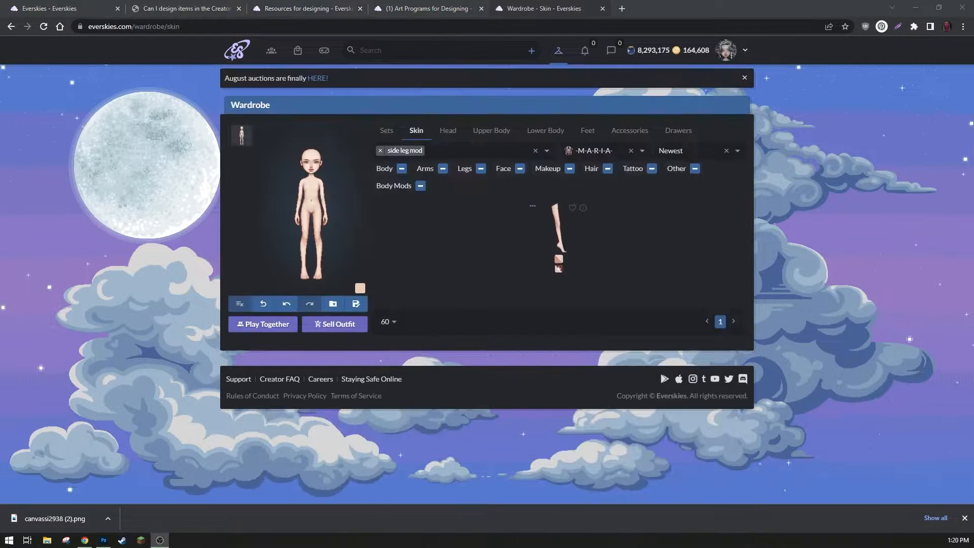
mouse_move(352, 188)
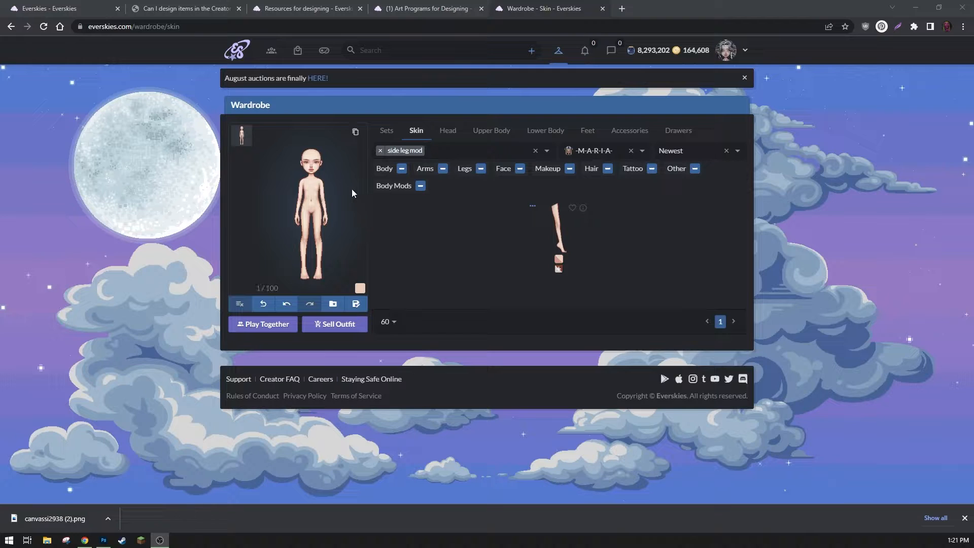
click(355, 135)
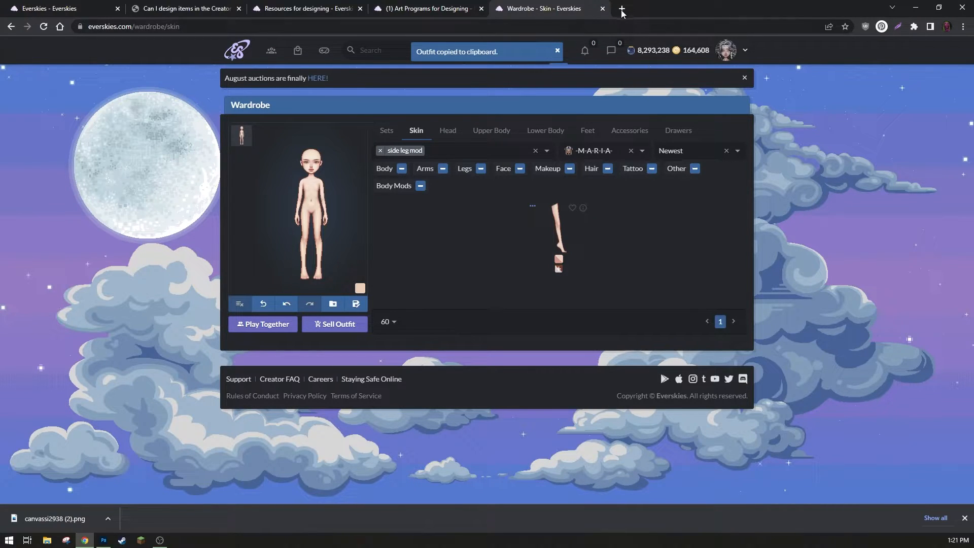
key(ctrl+t)
key(ctrl+v)
key(Return)
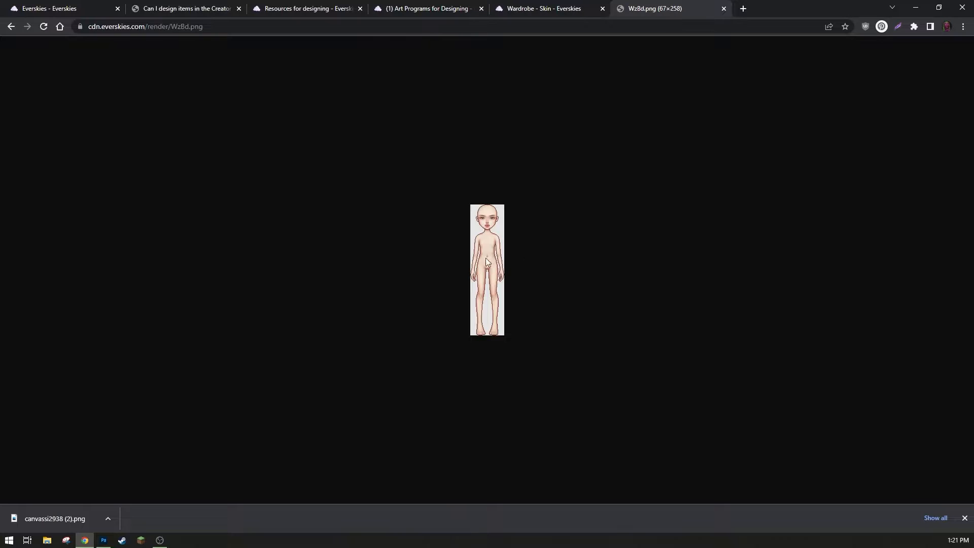
- Save the rendered doll image as WzBd.png in the Tutorial folder
right_click(491, 243)
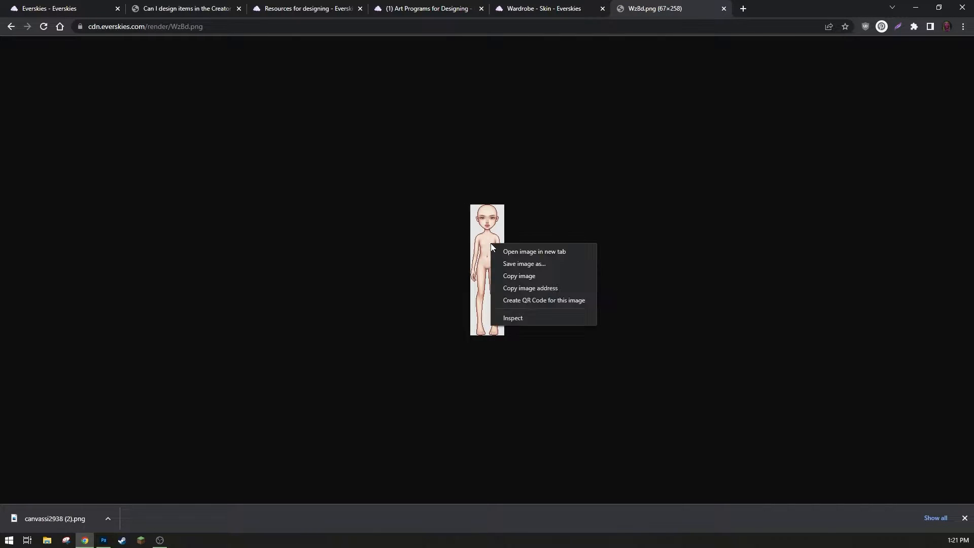
click(504, 264)
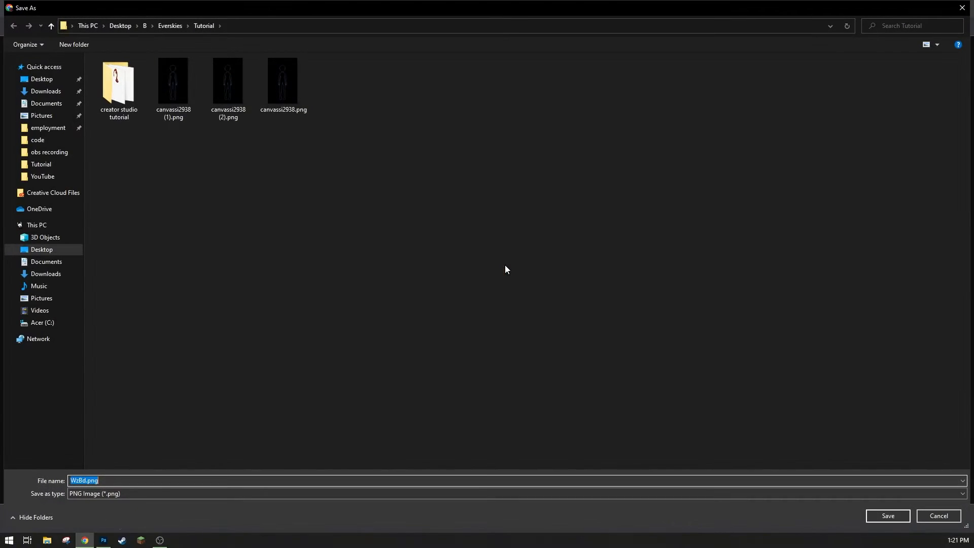
click(883, 516)
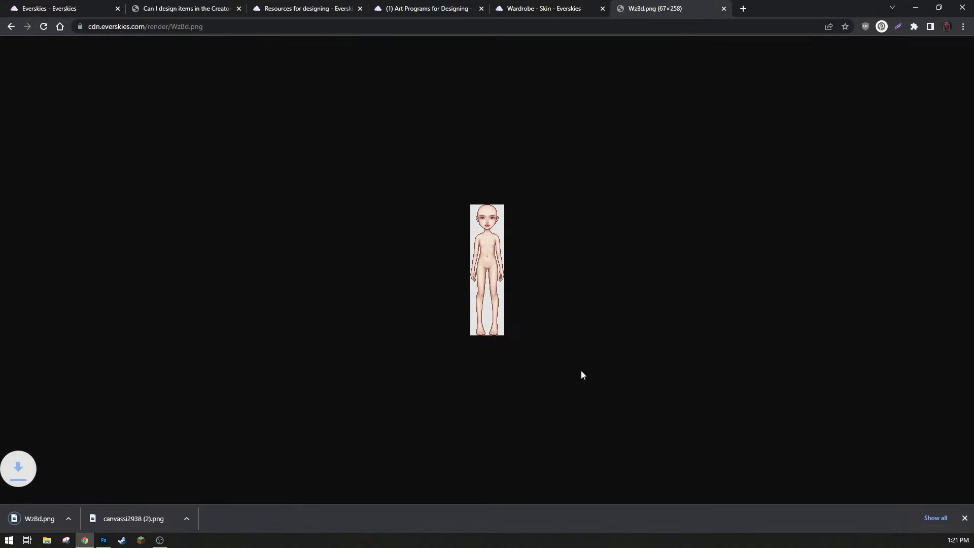
- Switch to Photoshop, open WzBd.png, and copy the whole doll into the canvassi2938.png template as a new layer
click(101, 541)
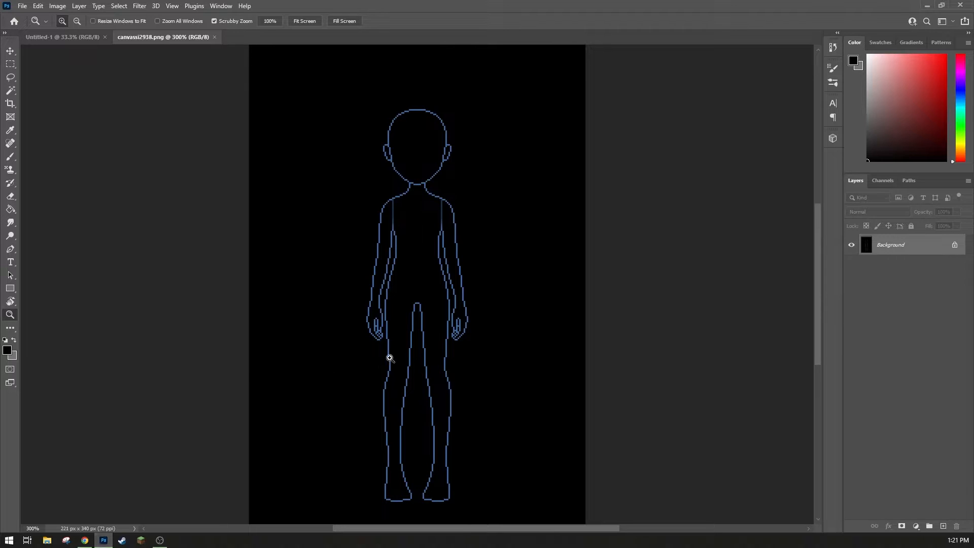
click(22, 6)
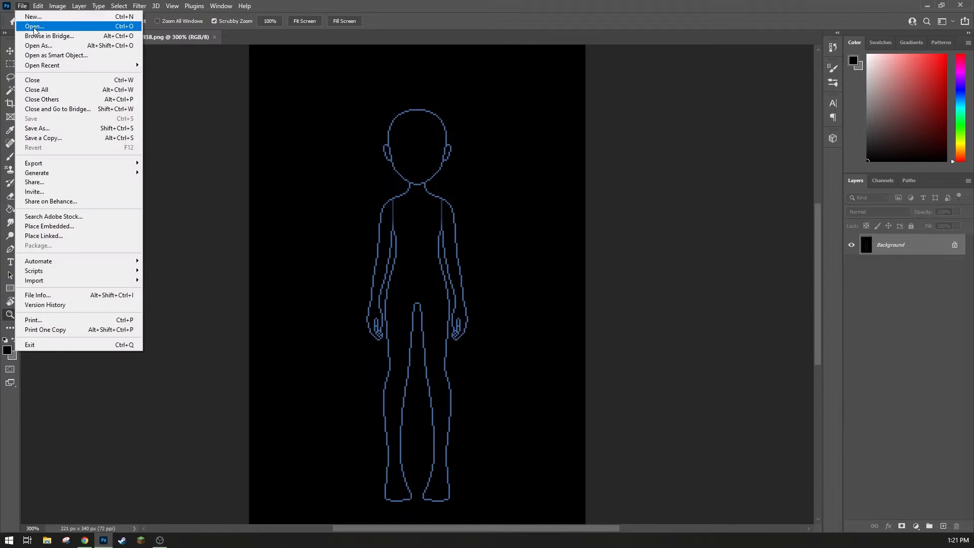
click(30, 23)
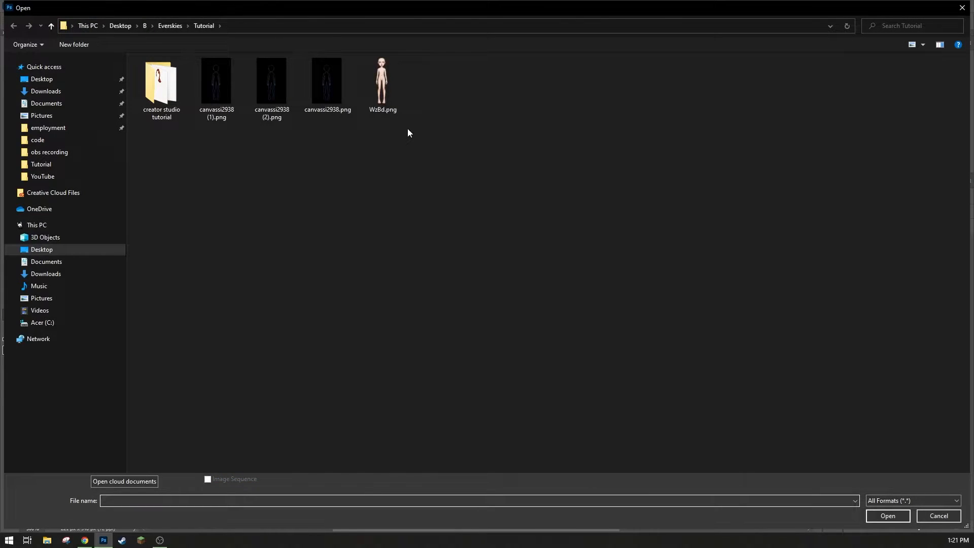
double_click(385, 87)
key(ctrl+a)
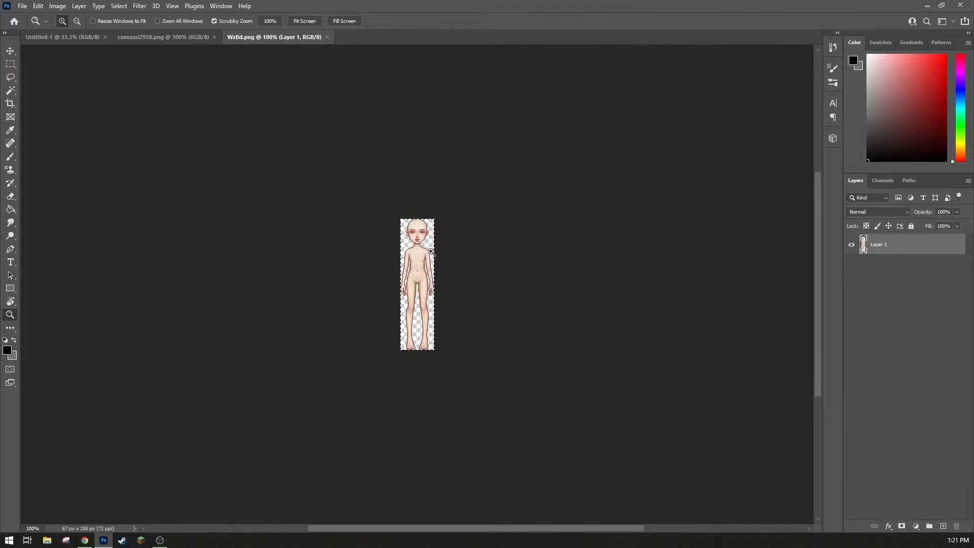
key(ctrl+w)
key(ctrl+v)
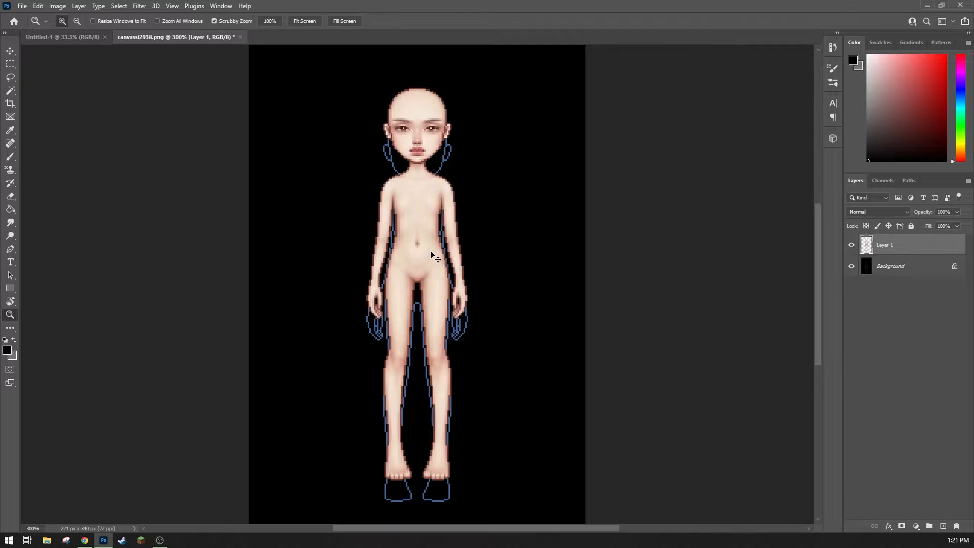
- Move the pasted doll layer down until it lines up with the blue template outline, and deselect it
key(v)
key(Down)
key(Down)
key(Down)
key(Down)
key(Down)
key(Down)
key(Down)
key(Down)
key(Down)
key(Down)
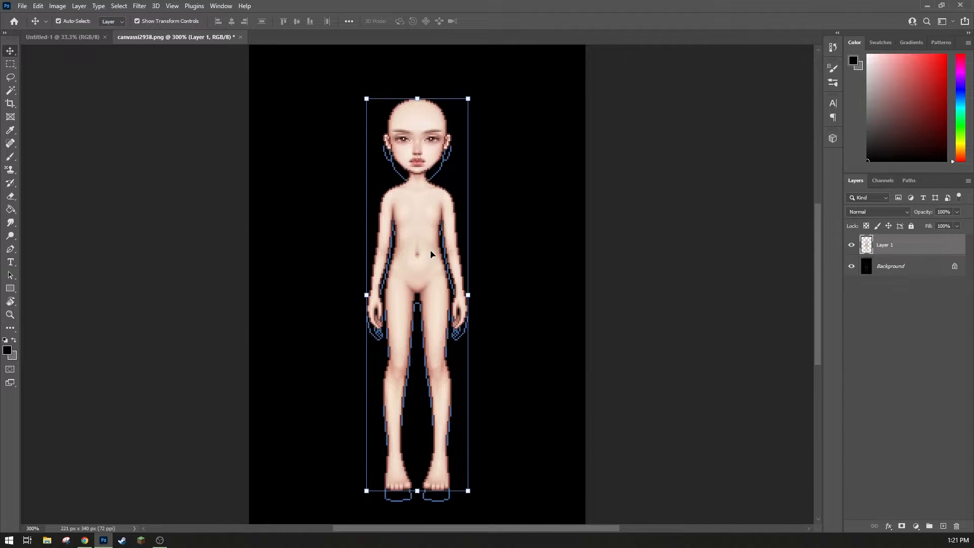
key(Down)
key(Down)
key(Down)
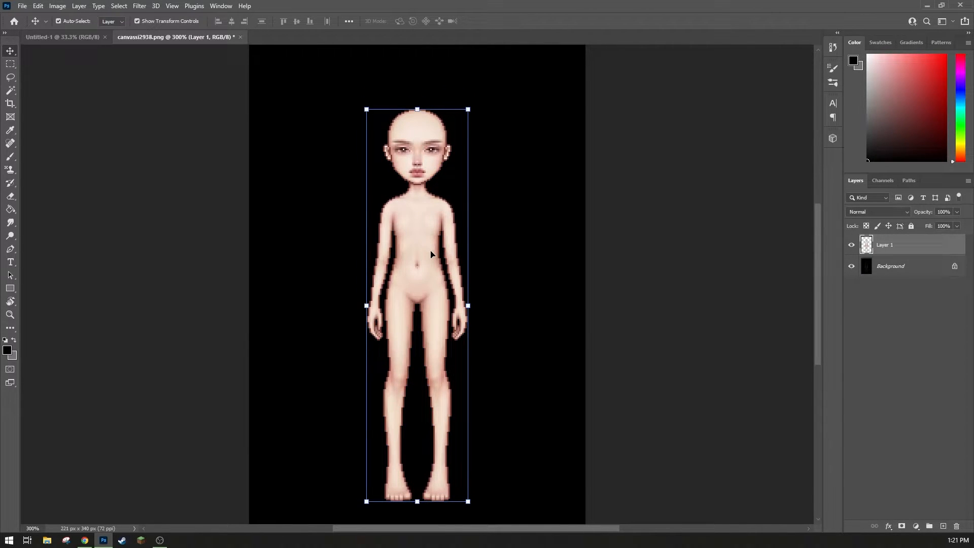
click(642, 208)
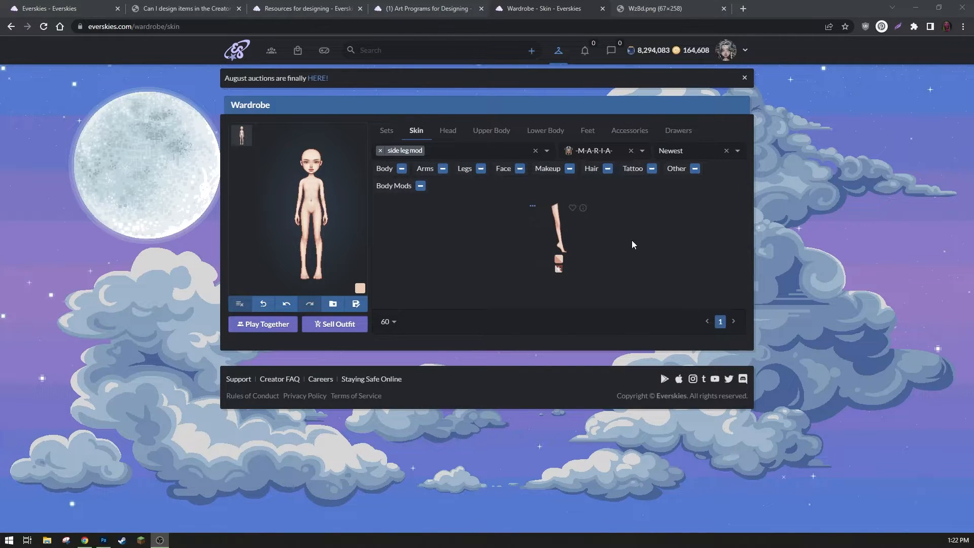
- In the Chrome wardrobe, add the side leg mod to the doll, copy the outfit, and open its render in a new browser tab
click(567, 236)
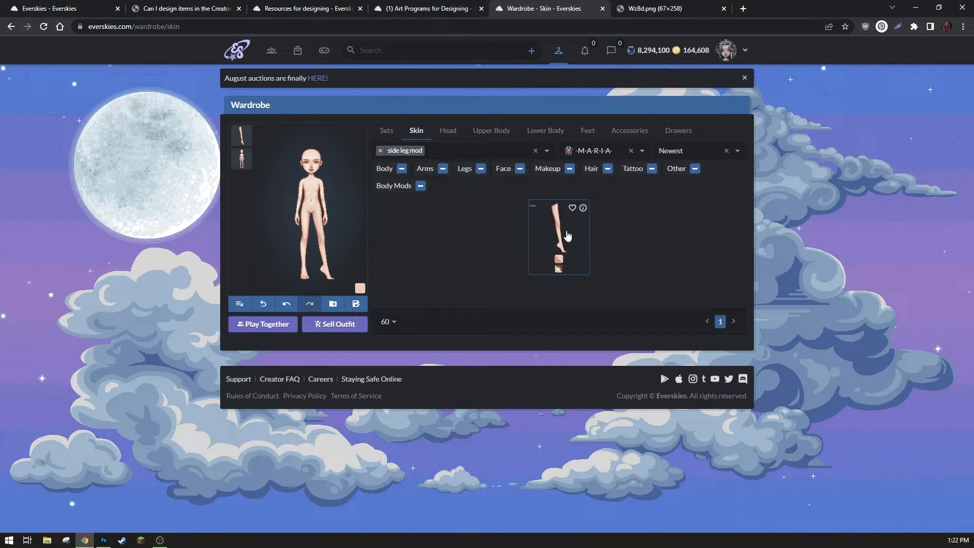
click(356, 134)
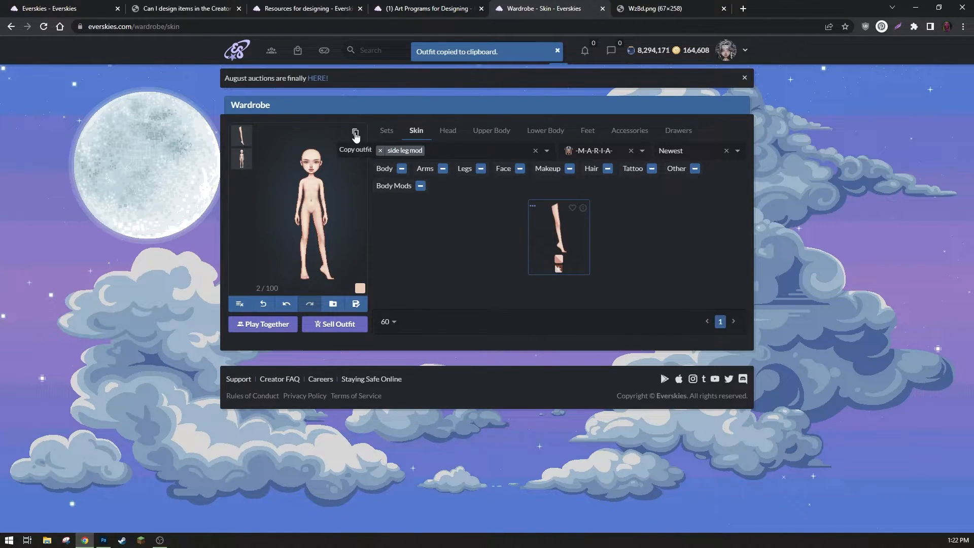
key(ctrl+t)
key(ctrl+v)
key(Return)
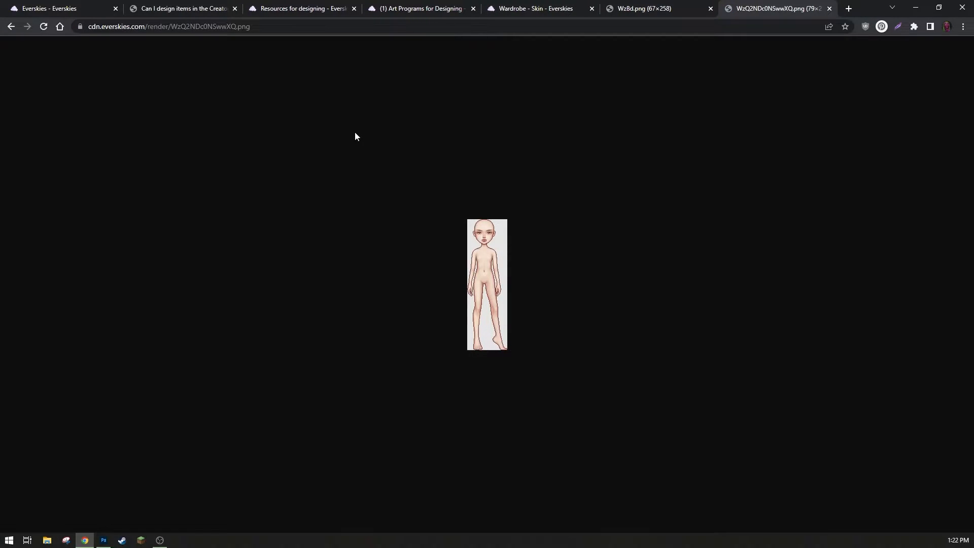
- Save the render of the doll with the side leg as WzQ2NDc0NSwwXQ.png in the Tutorial folder
right_click(506, 261)
click(510, 274)
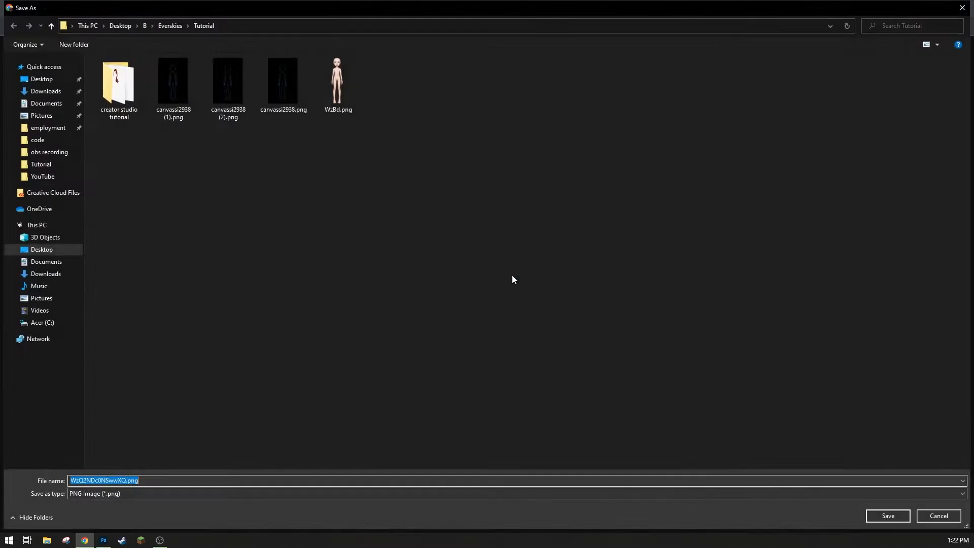
click(887, 517)
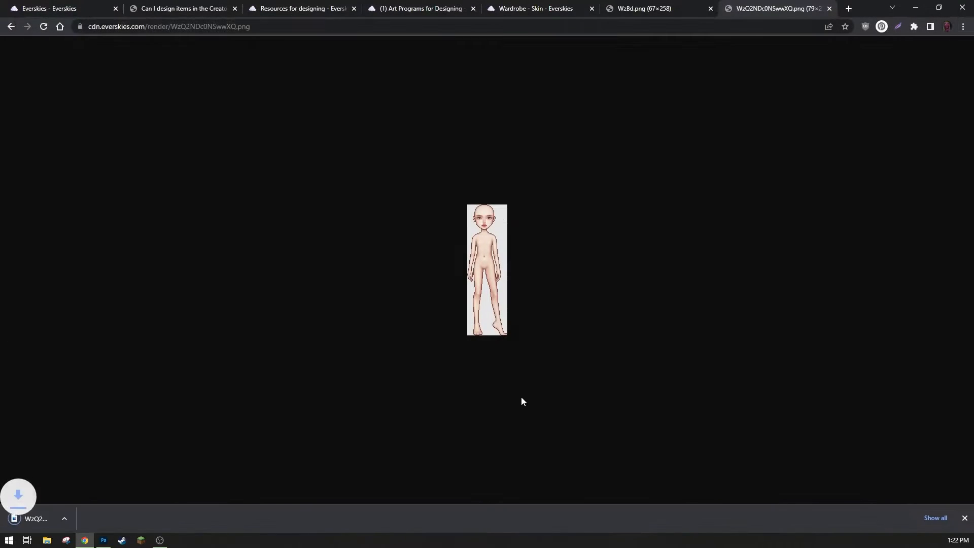
- Switch to Photoshop, open WzQ2NDc0NSwwXQ.png, and copy the side-leg doll into the canvassi2938.png template as a new layer
click(103, 539)
click(23, 5)
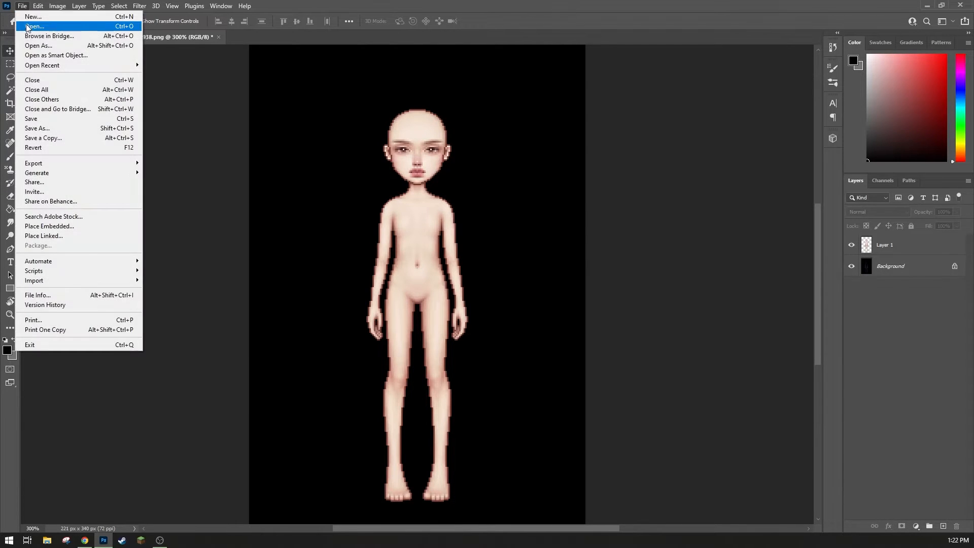
click(31, 24)
double_click(434, 97)
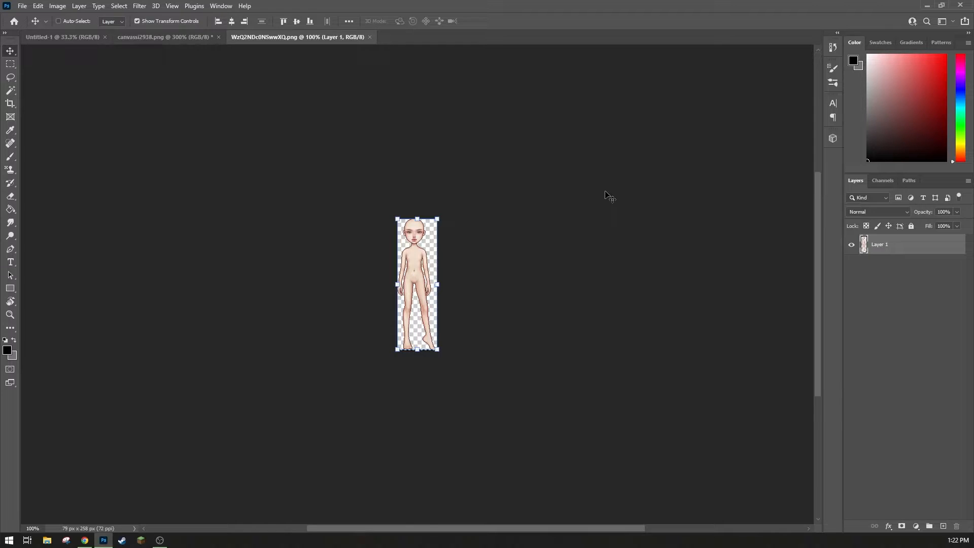
key(ctrl+w)
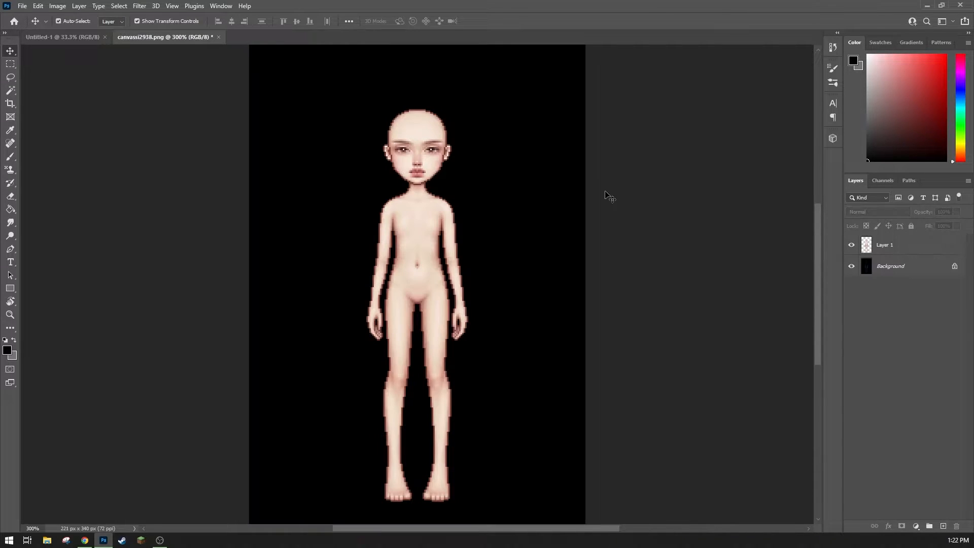
key(ctrl+v)
- Nudge the pasted side-leg doll right and down until its head and body line up with the first doll, and deselect it
key(Right)
key(Right)
key(Right)
key(Right)
key(Right)
key(Down)
key(Down)
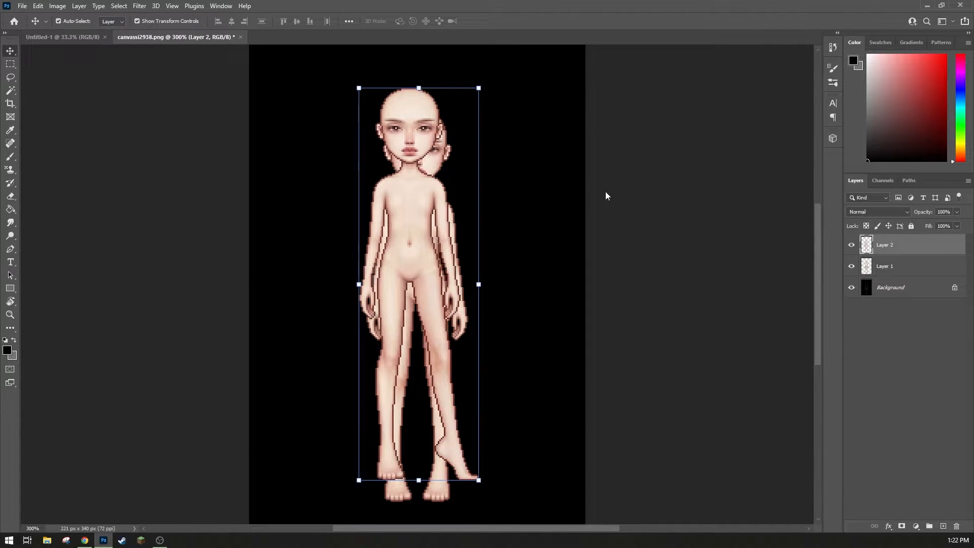
key(Right)
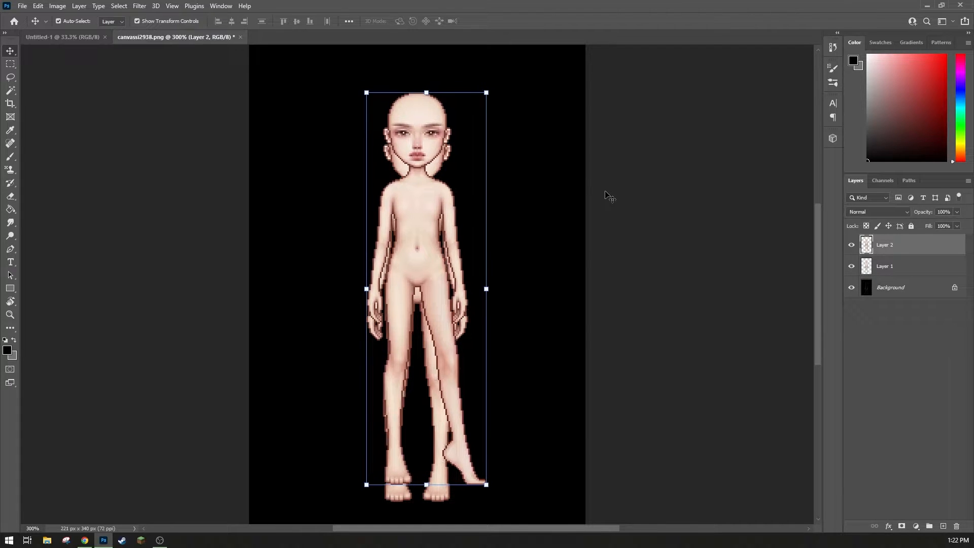
key(Down)
key(Down)
key(Down)
key(Down)
key(Down)
key(Down)
key(Down)
key(Down)
key(Down)
key(Down)
key(Down)
key(Down)
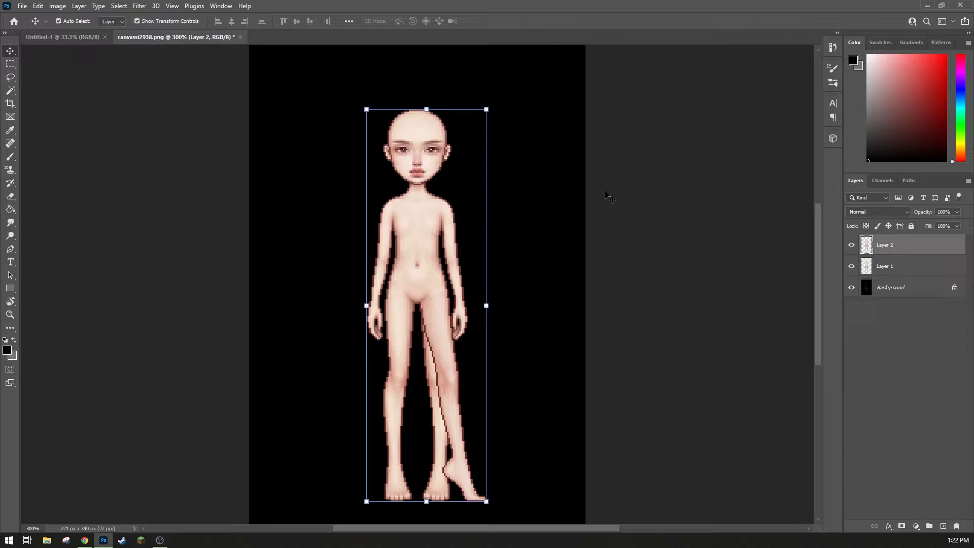
click(608, 196)
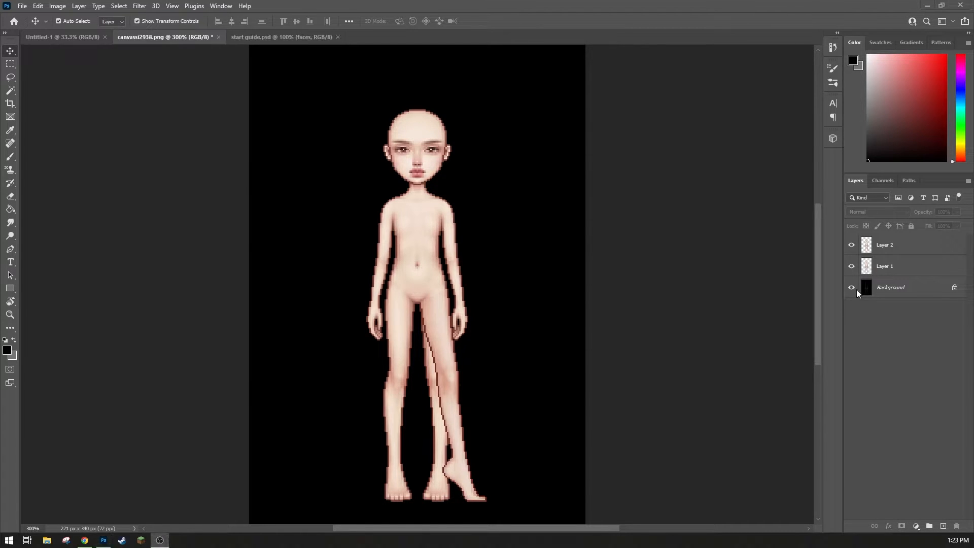
- Group Layer 1 and Layer 2 under the name "skin 1"
click(900, 246)
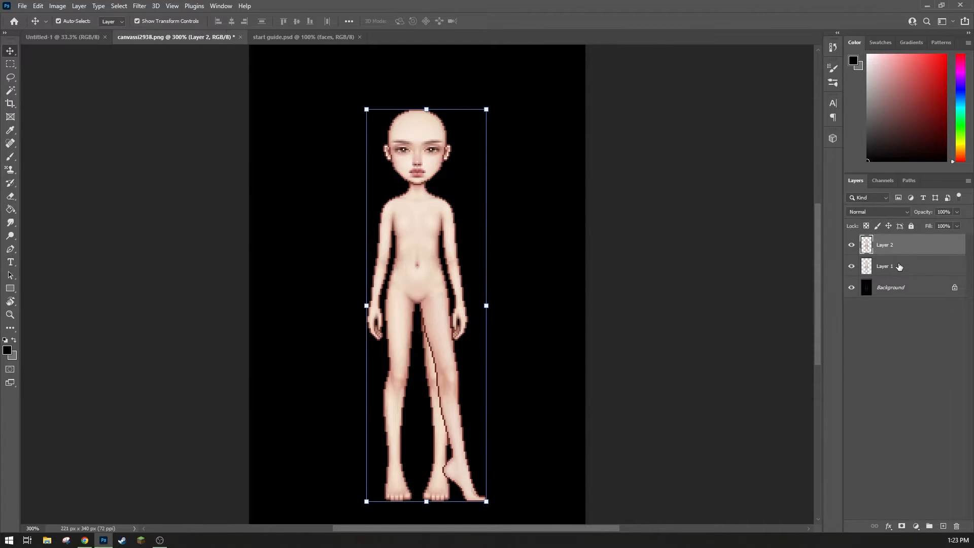
shift+click(899, 266)
right_click(899, 266)
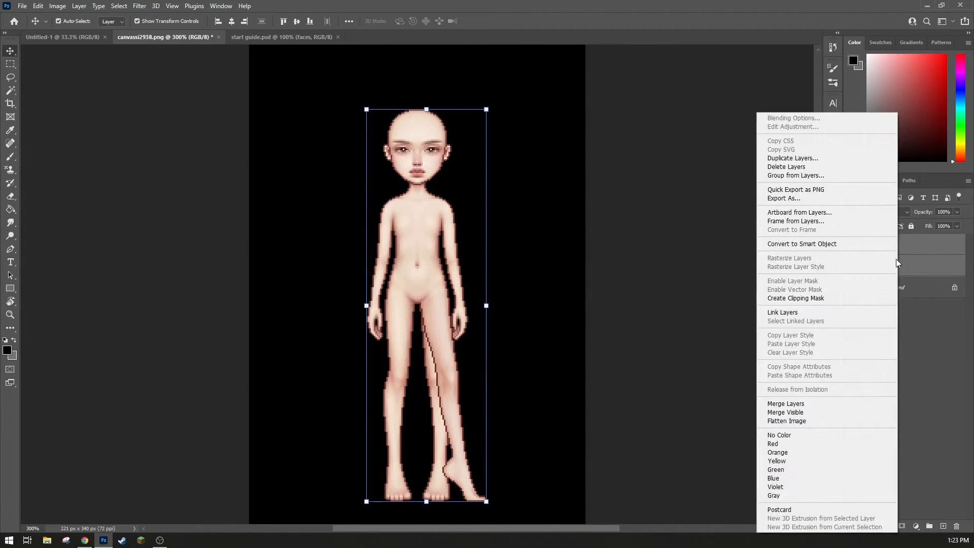
click(854, 175)
text(skin 1)
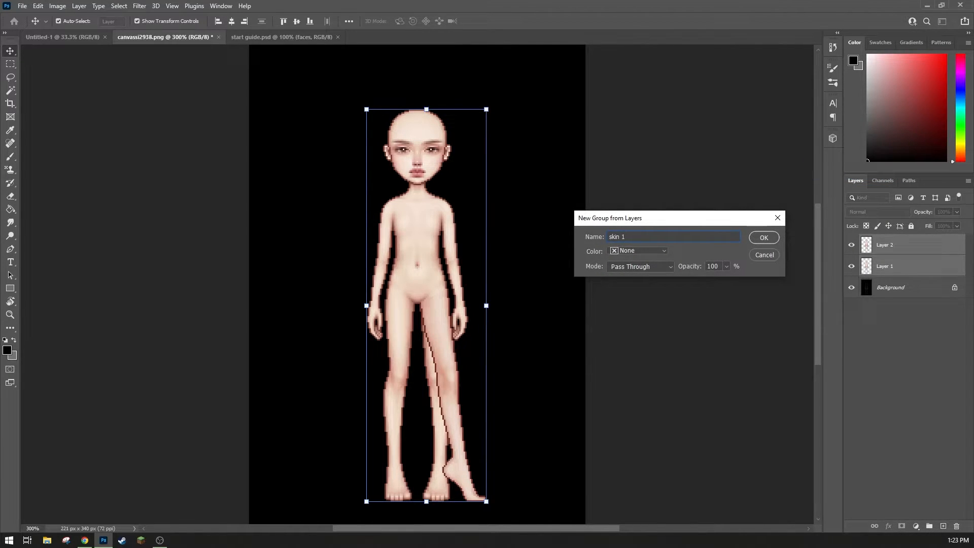
key(Return)
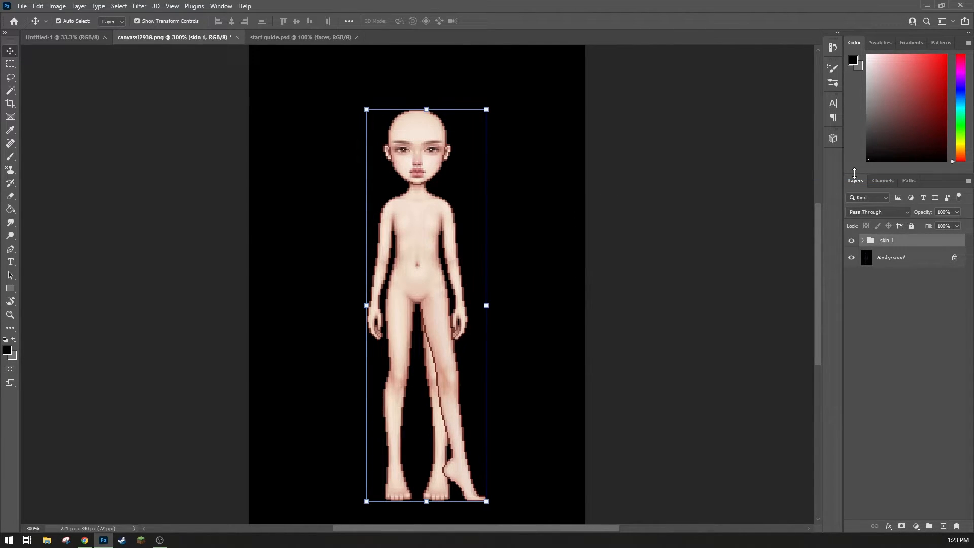
- Hide the skin 1 group and make the Background layer active
click(852, 243)
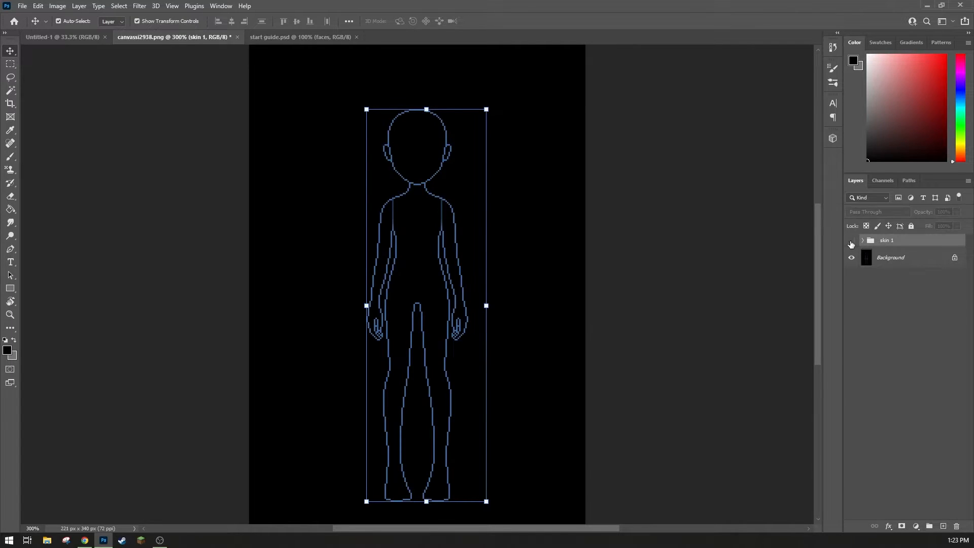
click(885, 279)
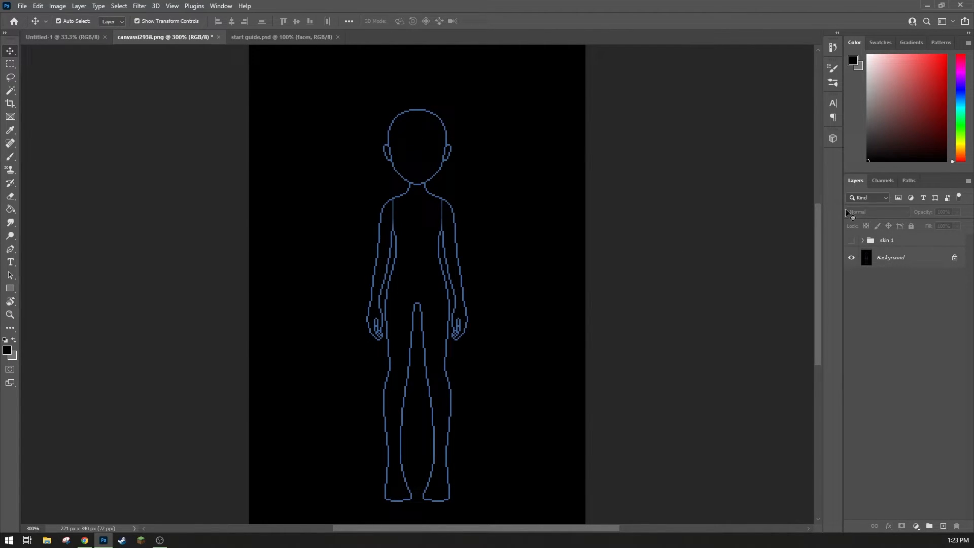
click(902, 259)
- Marquee-select the template's head down to the chin line, and set the selection mode to subtract for trimming the neck pixels
key(z)
drag(411, 98, 459, 111)
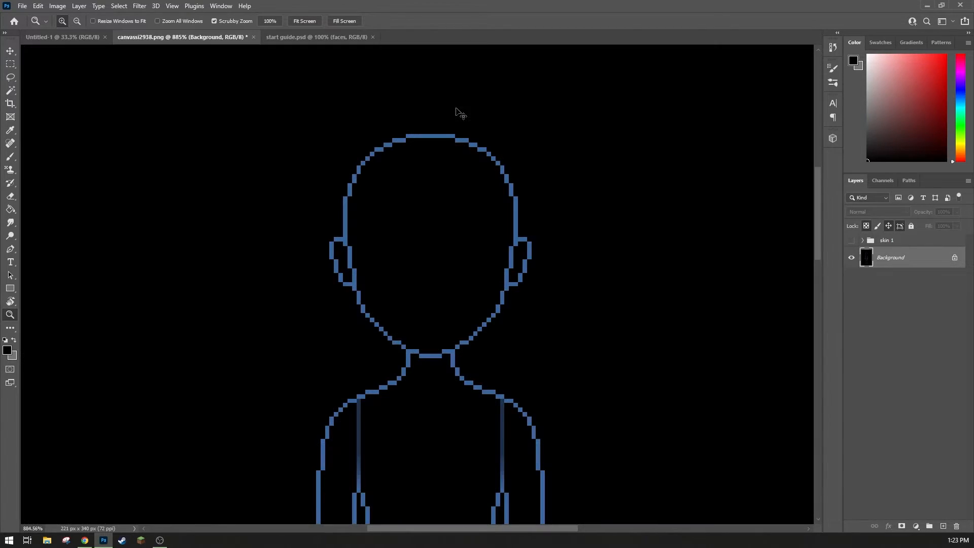
key(m)
drag(289, 84, 545, 315)
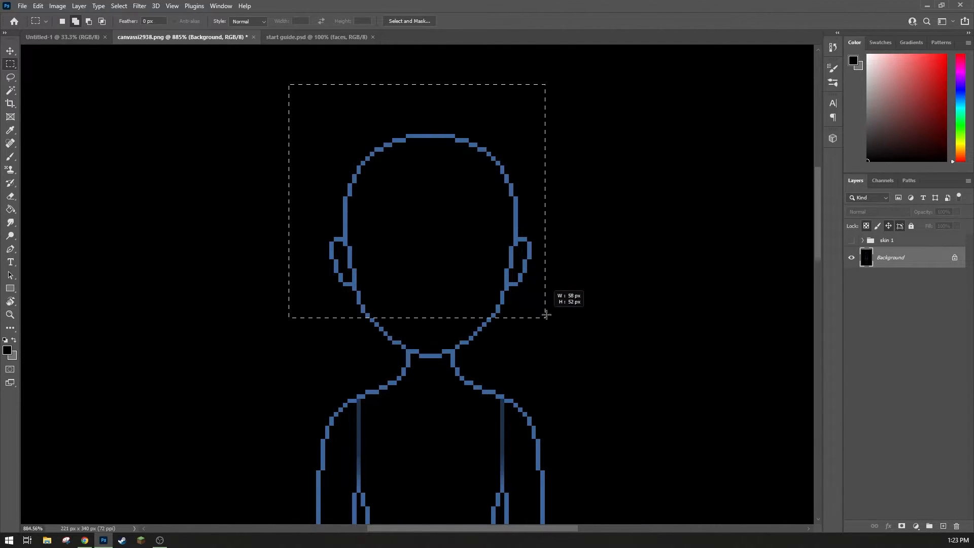
drag(576, 355, 576, 355)
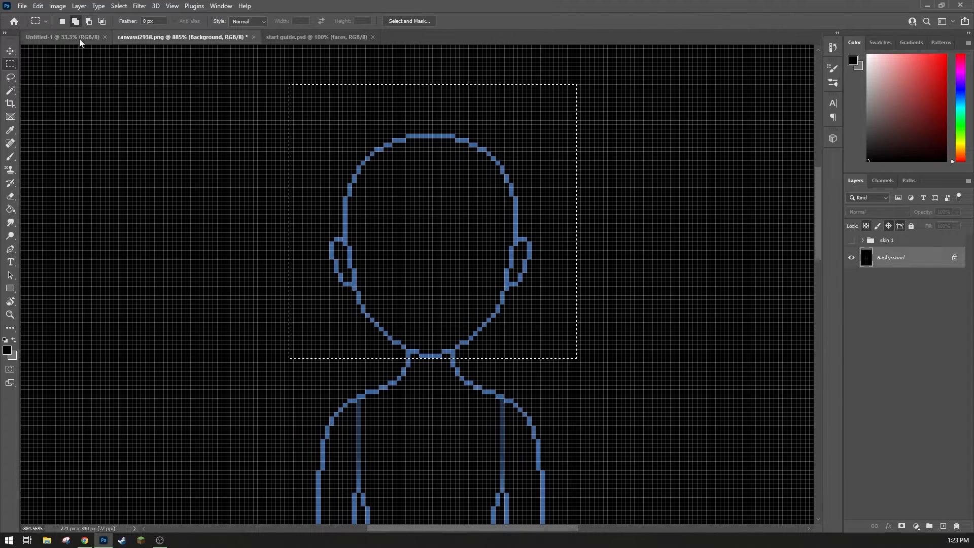
click(88, 21)
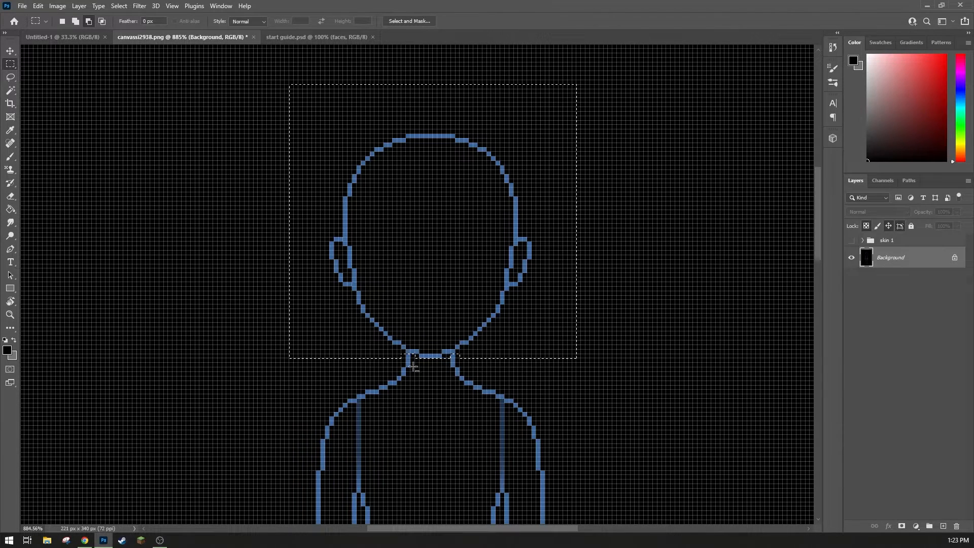
- Use the Magic Wand at tolerance 0 to intersect the selection with the blue head outline, and copy the outline to a new layer
text(w)
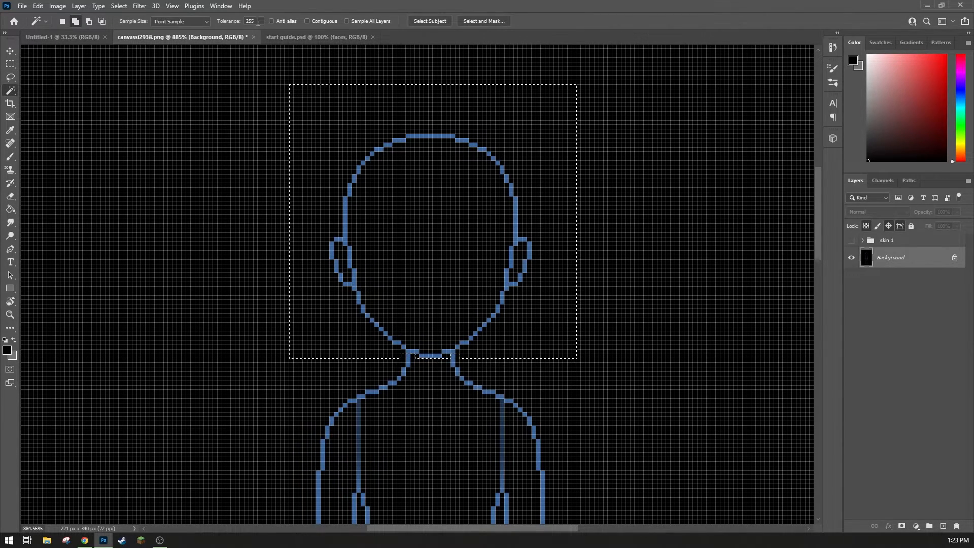
text(0)
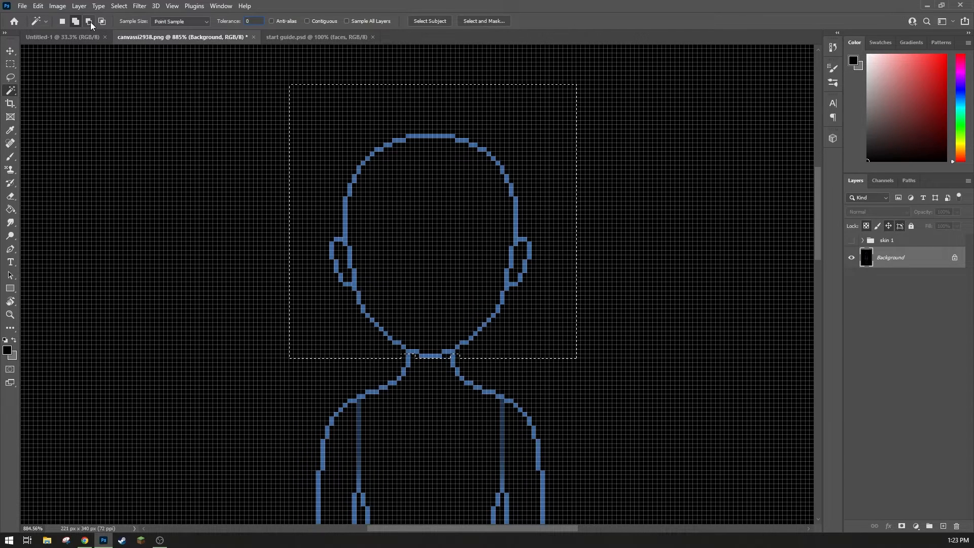
click(515, 224)
key(ctrl+z)
click(103, 21)
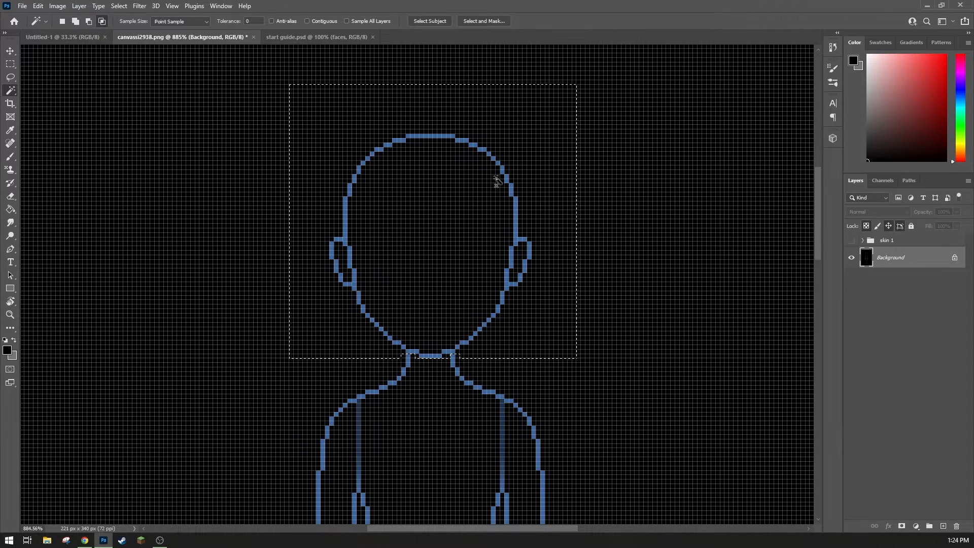
click(516, 214)
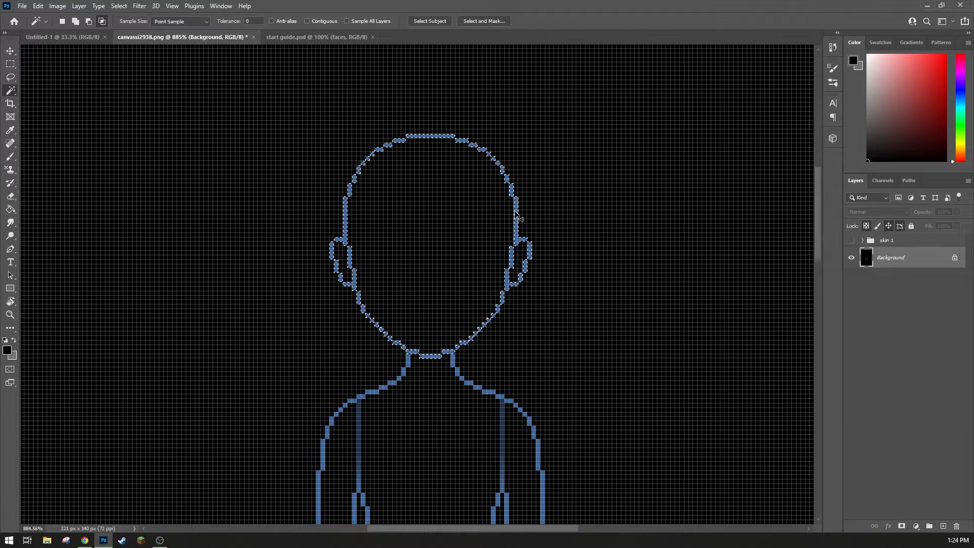
key(ctrl+j)
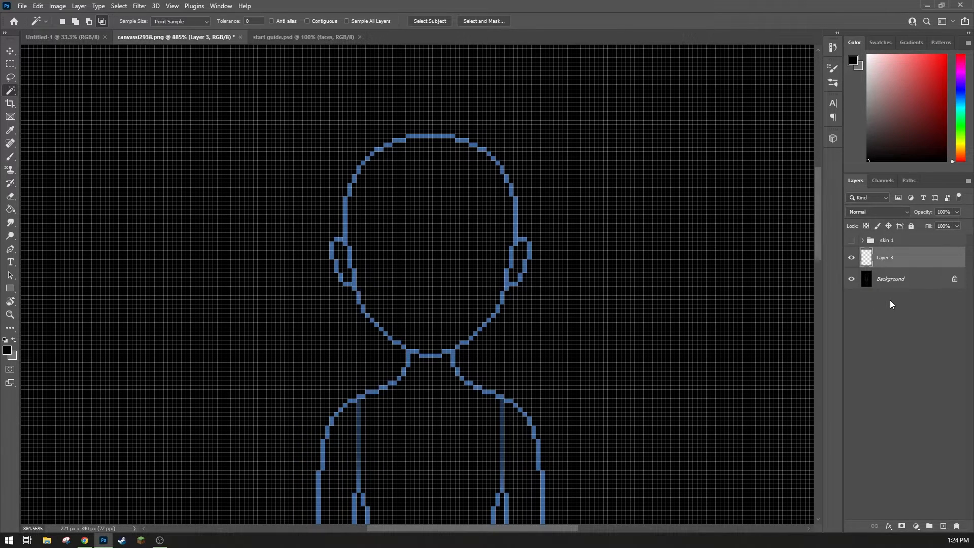
- Hide the Background layer, show the skin 1 group, and sample the dark red-brown color of the doll's outline
click(851, 279)
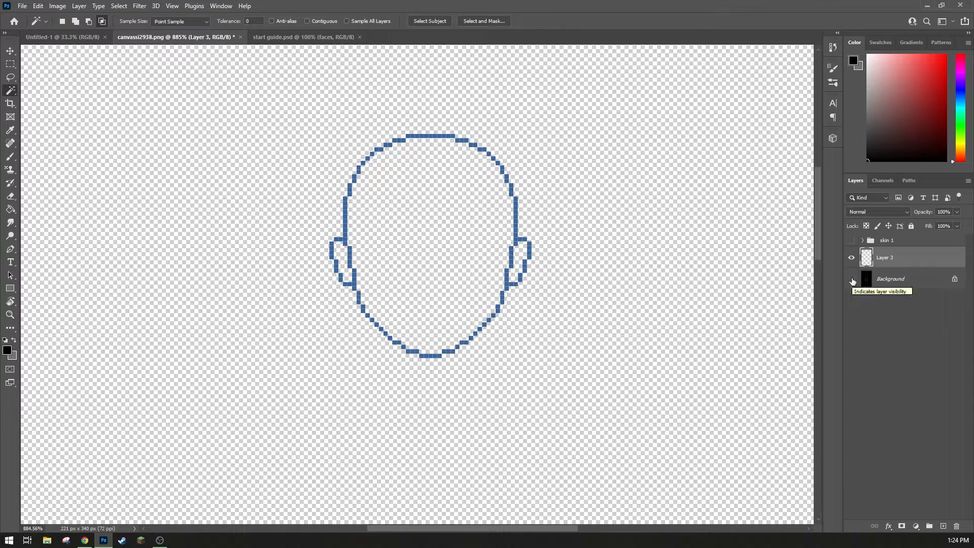
click(853, 247)
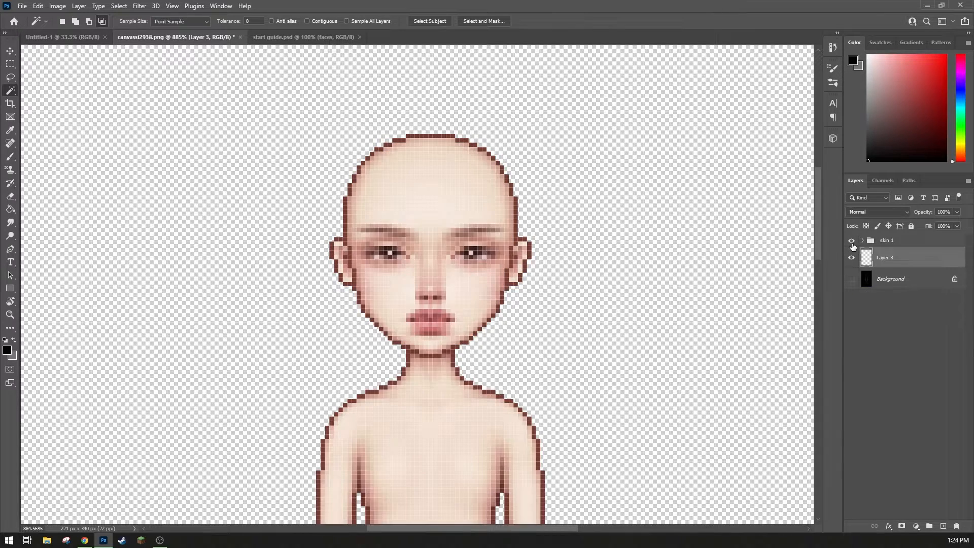
key(i)
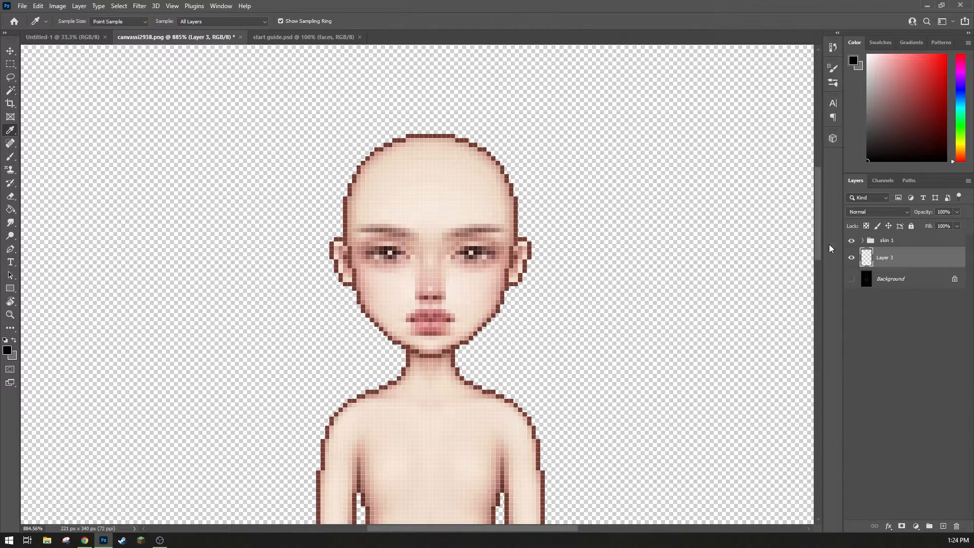
click(520, 216)
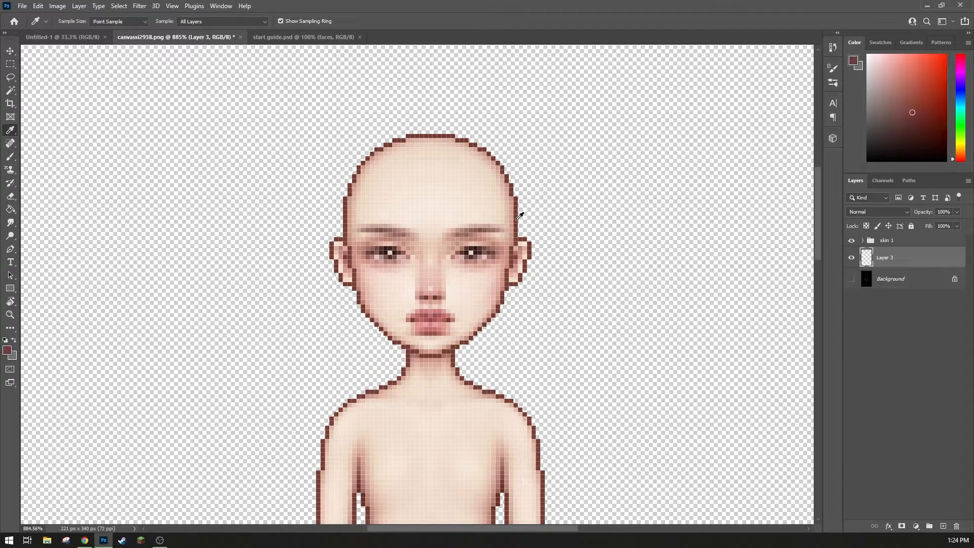
- Hide the skin 1 group, lock Layer 3's transparent pixels, and fill the head outline with the sampled color
click(852, 241)
key(g)
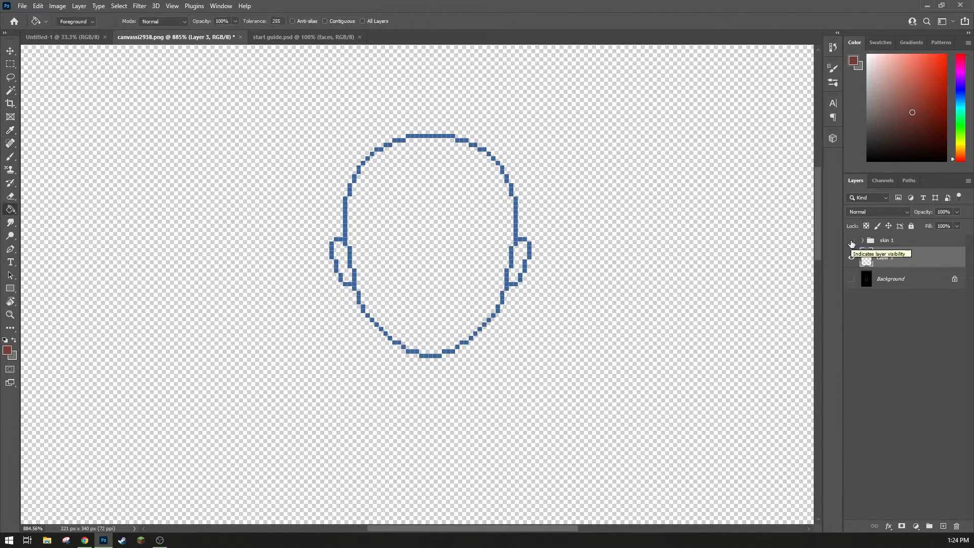
click(867, 226)
click(517, 223)
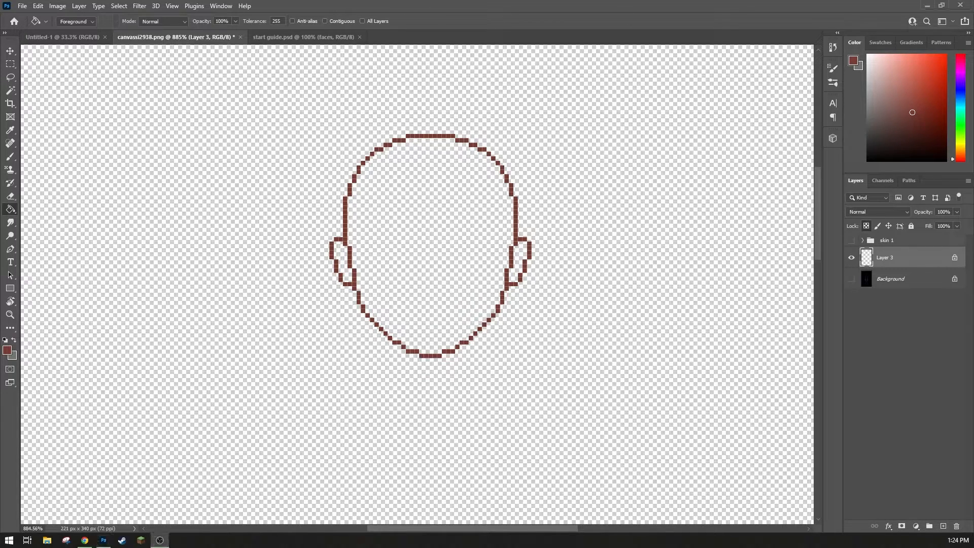
- Put the head outline layer in a group named "face 1" and collapse the group
right_click(891, 260)
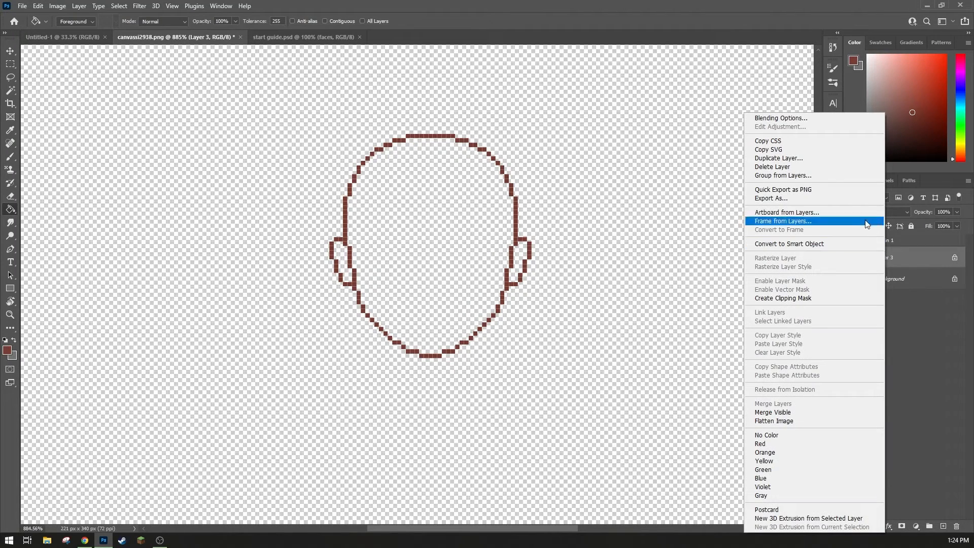
click(838, 175)
text(face 1)
key(Return)
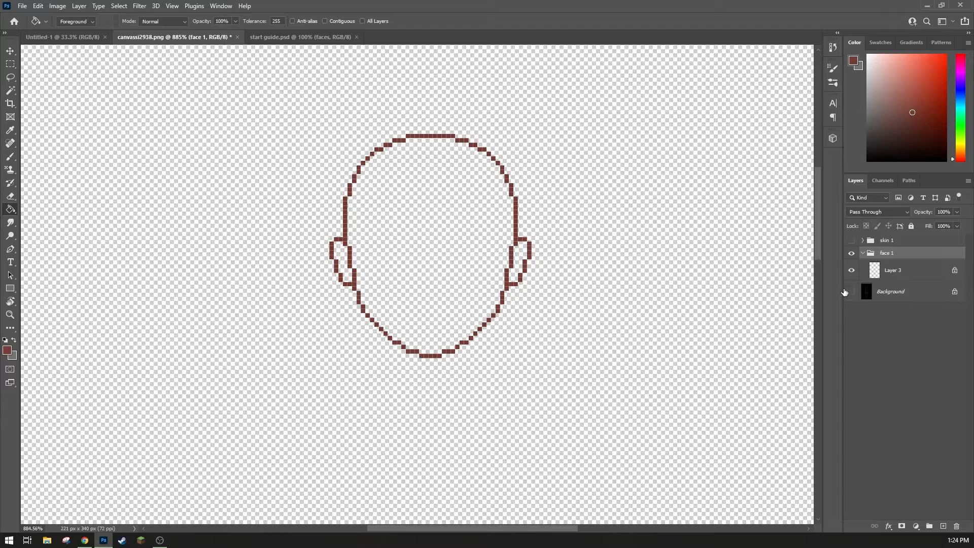
click(862, 253)
- Move the face 1 group above the skin 1 group and toggle the visibility of both groups
click(851, 253)
shift+click(888, 240)
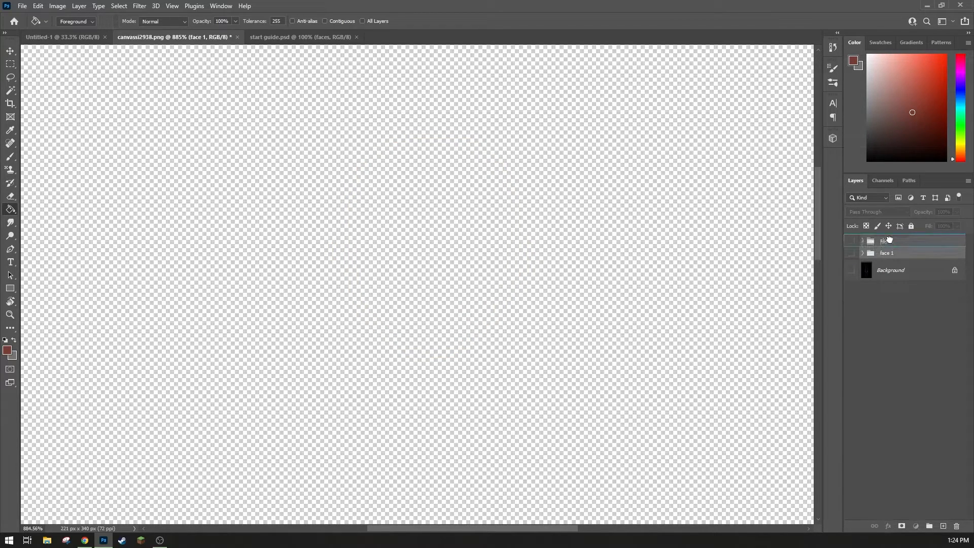
drag(889, 237, 889, 239)
click(852, 242)
click(851, 253)
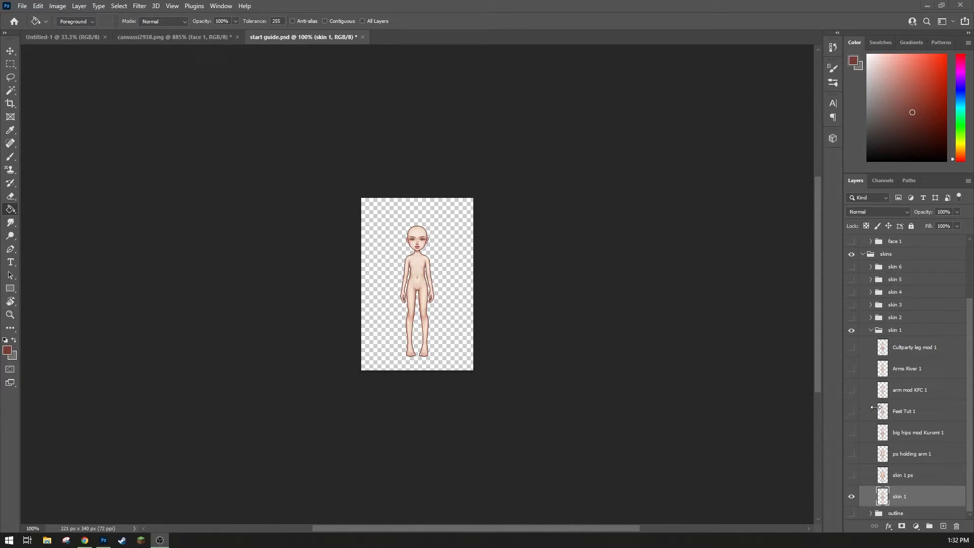
- In start guide.psd, collapse and hide the skin 1 group, and show and expand the skin 2 group to examine its layers
click(913, 331)
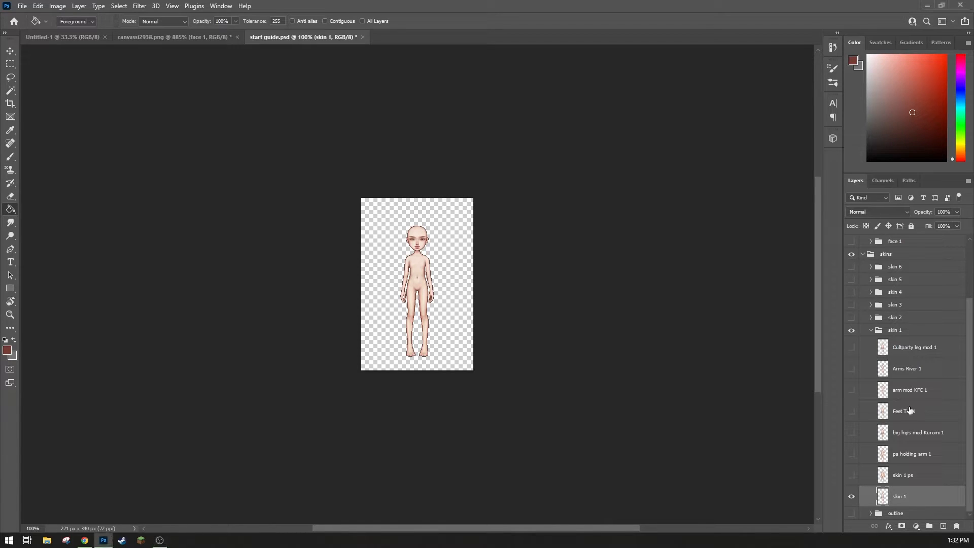
click(872, 331)
click(851, 405)
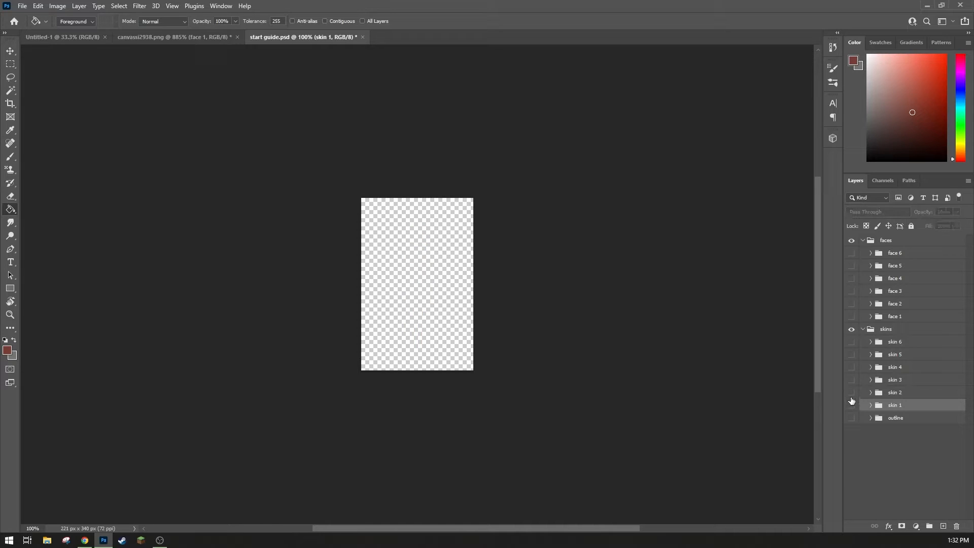
click(851, 392)
click(871, 392)
scroll(878, 421, down, 2)
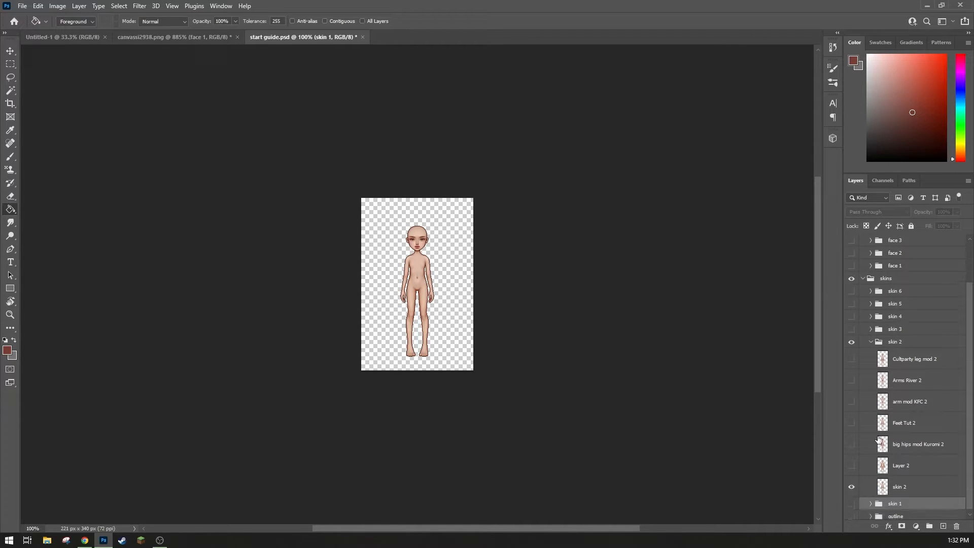
- Collapse and hide the skin 2 group, and briefly toggle the visibility of the skin 5 and skin 6 groups
click(871, 343)
click(851, 392)
click(851, 354)
click(851, 354)
click(852, 342)
click(852, 342)
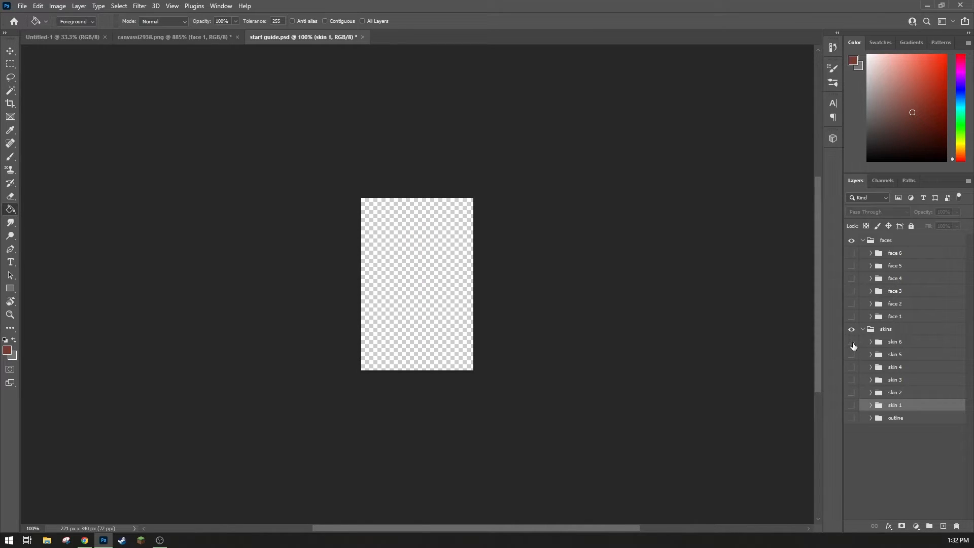
- Preview the face 6 through face 1 groups and the outline group one at a time, hiding each after viewing
click(852, 254)
click(870, 253)
click(870, 253)
click(852, 255)
click(851, 266)
click(851, 266)
click(852, 278)
click(852, 279)
click(851, 291)
click(851, 293)
click(852, 303)
click(851, 303)
click(850, 315)
click(849, 315)
click(852, 417)
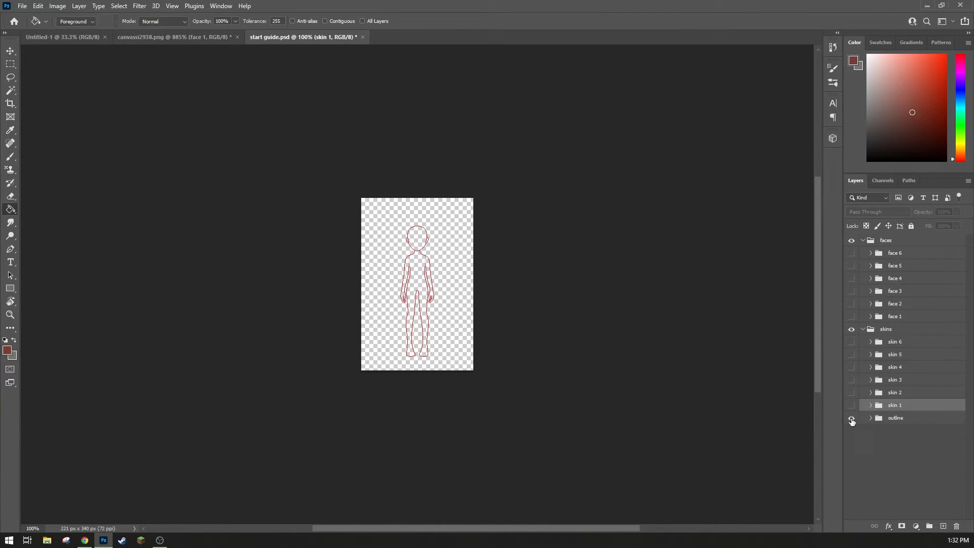
click(852, 418)
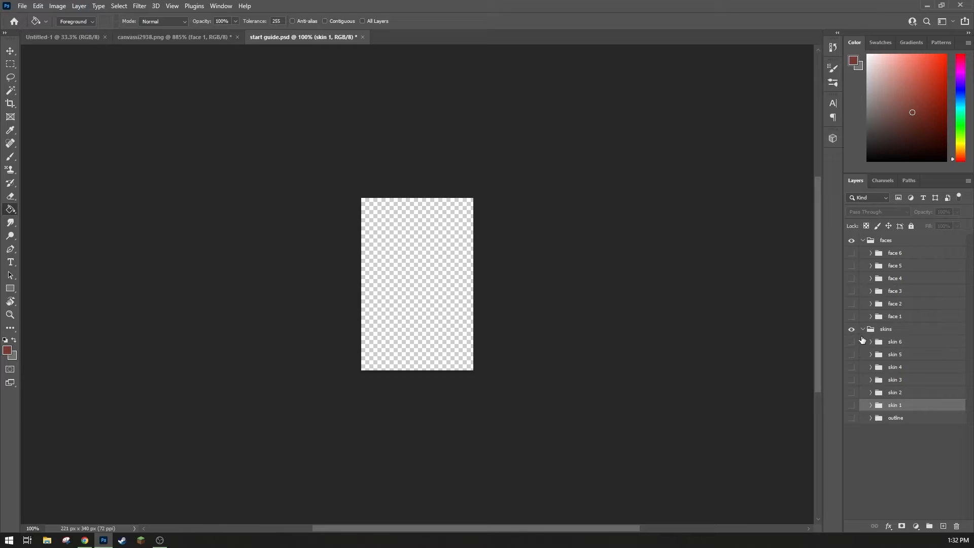
- Show the skin 3 group, collapse the skins and faces parent groups, and leave no layer selected
click(851, 380)
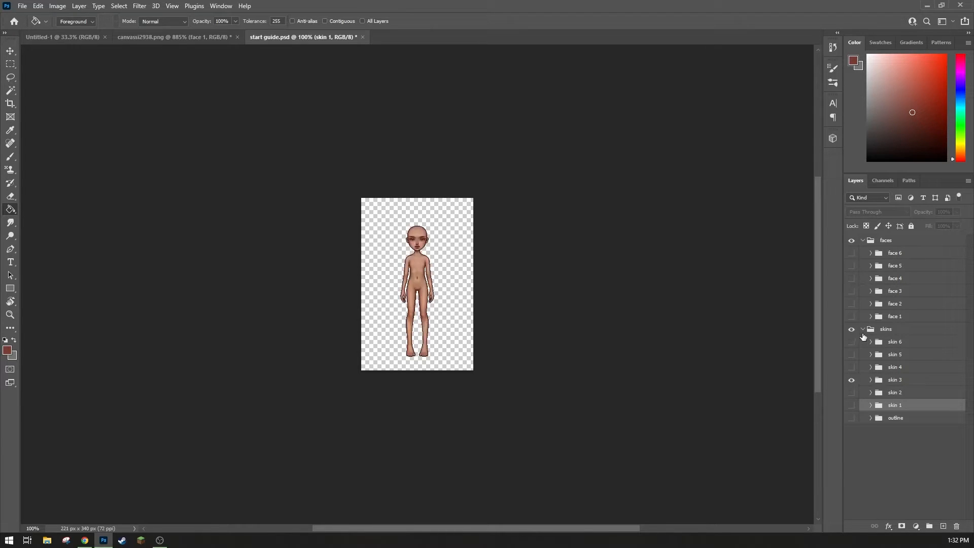
click(863, 329)
click(863, 241)
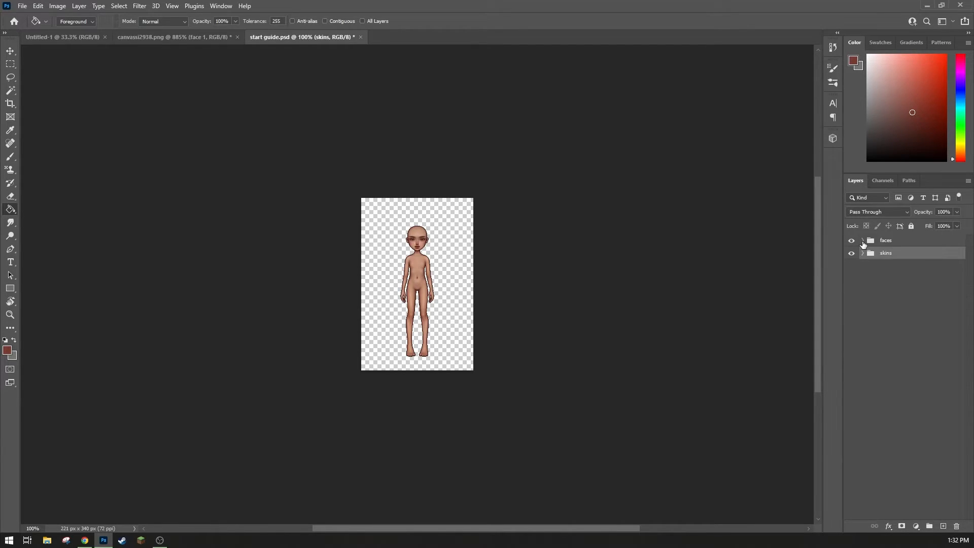
click(883, 280)
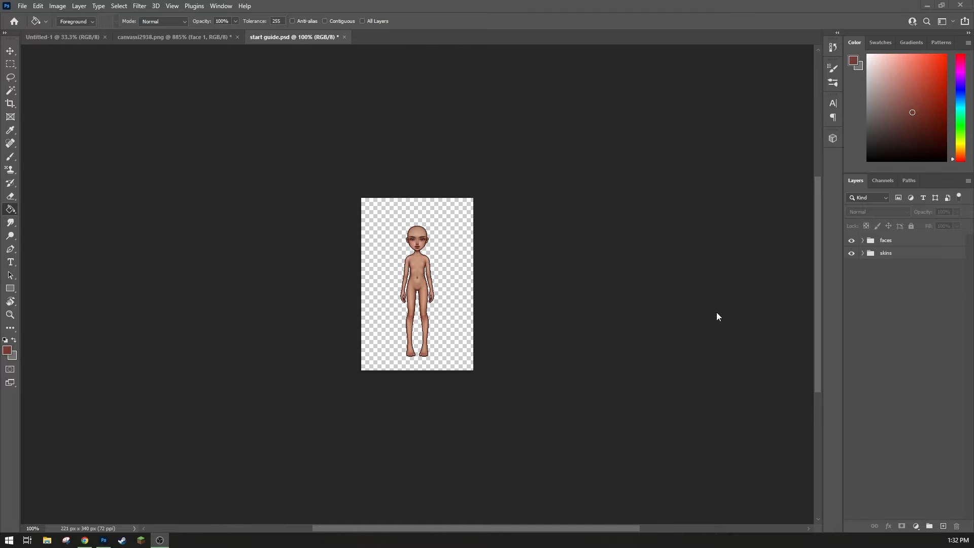
- Create a new layer named "solid" above the faces group
click(677, 312)
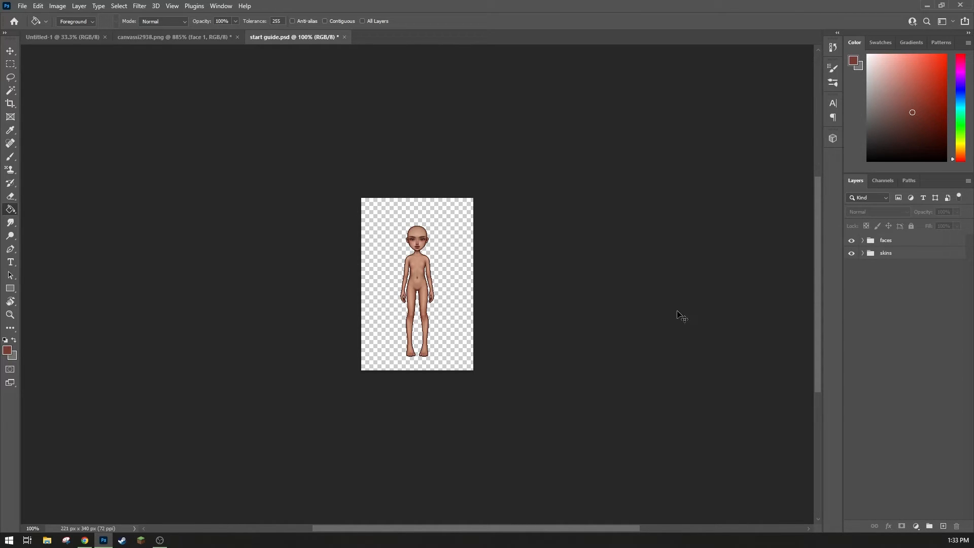
key(ctrl+shift+n)
text(solid)
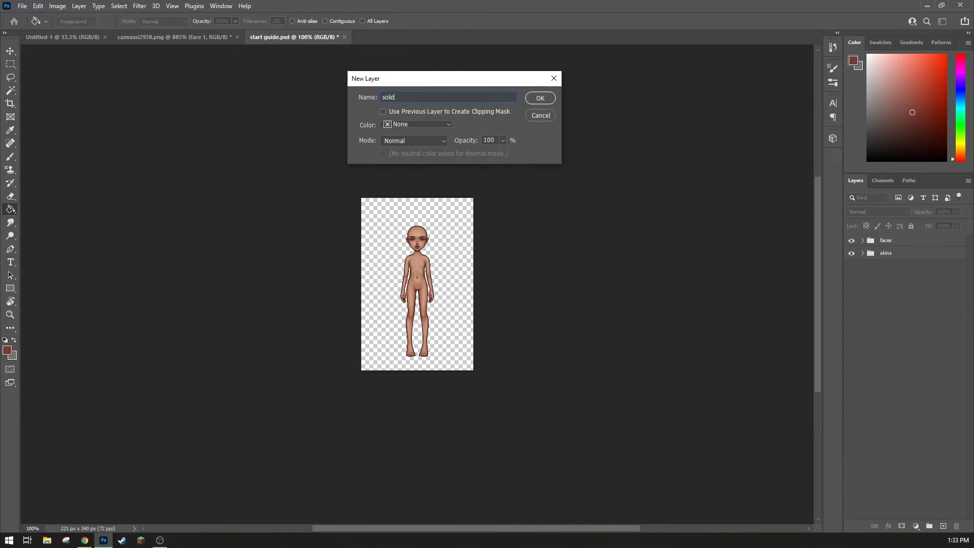
key(Return)
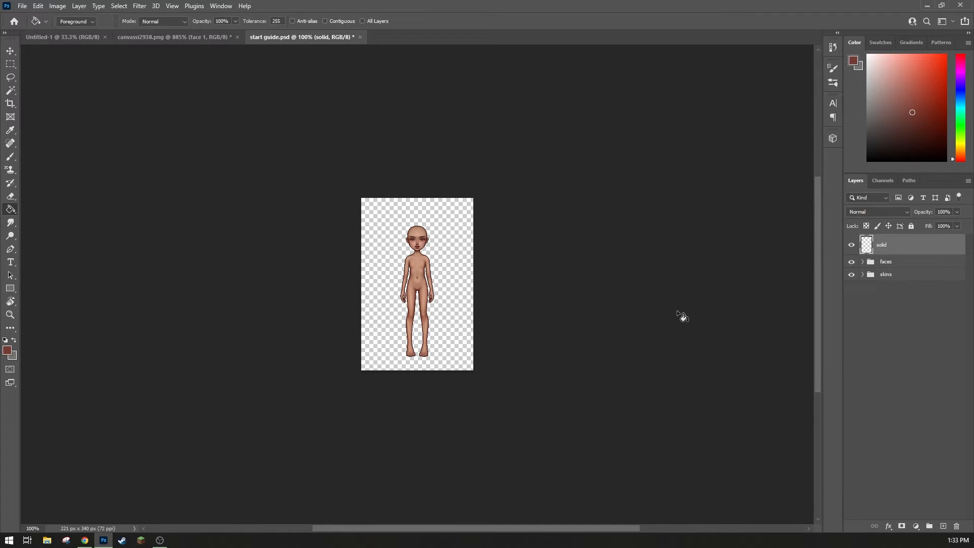
- Fill the solid layer with near-black and move it below the skins group
drag(894, 144, 860, 155)
click(431, 267)
drag(886, 248, 892, 284)
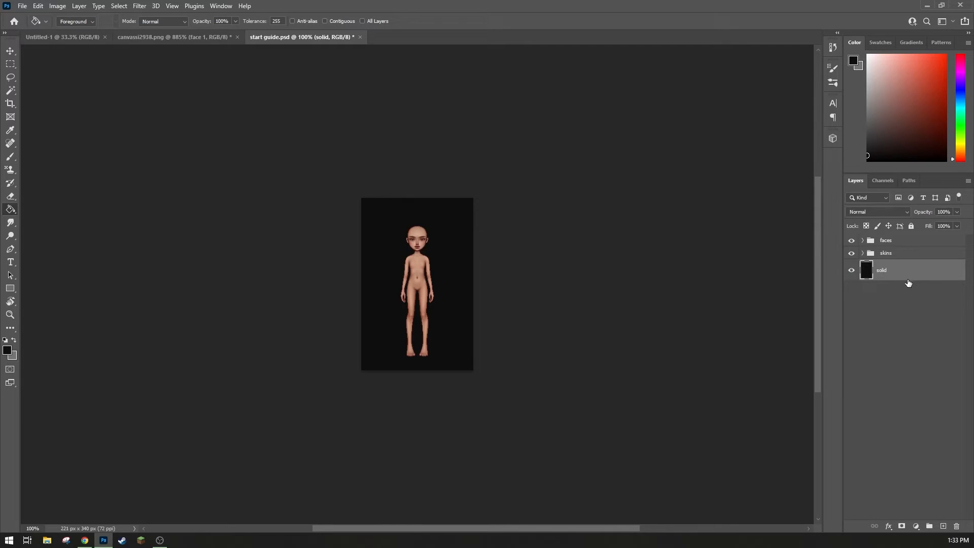
- Duplicate the black solid layer three times and hide the upper two copies
key(ctrl+j)
key(ctrl+j)
key(ctrl+j)
drag(852, 270, 851, 312)
- Fill the second solid layer from the bottom of the stack with near-white
click(883, 315)
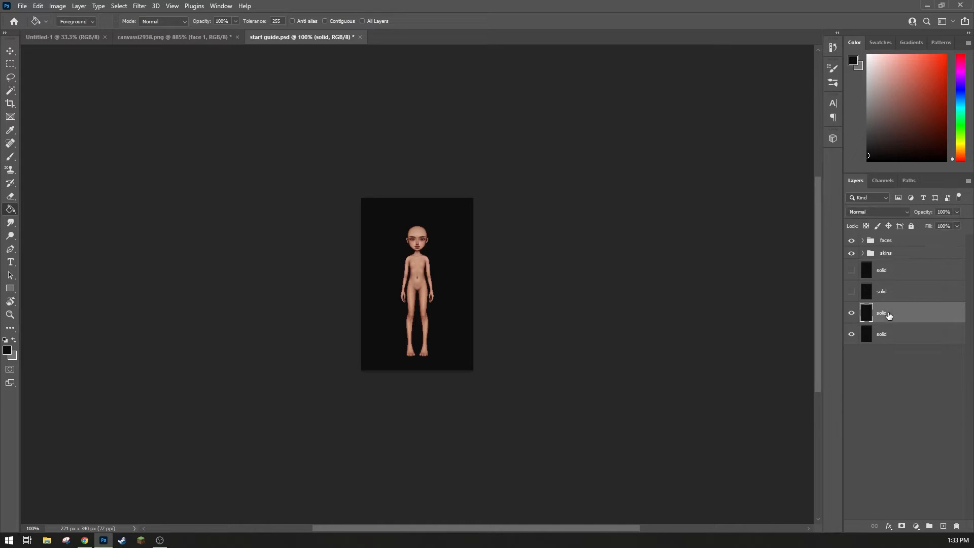
key(x)
click(447, 260)
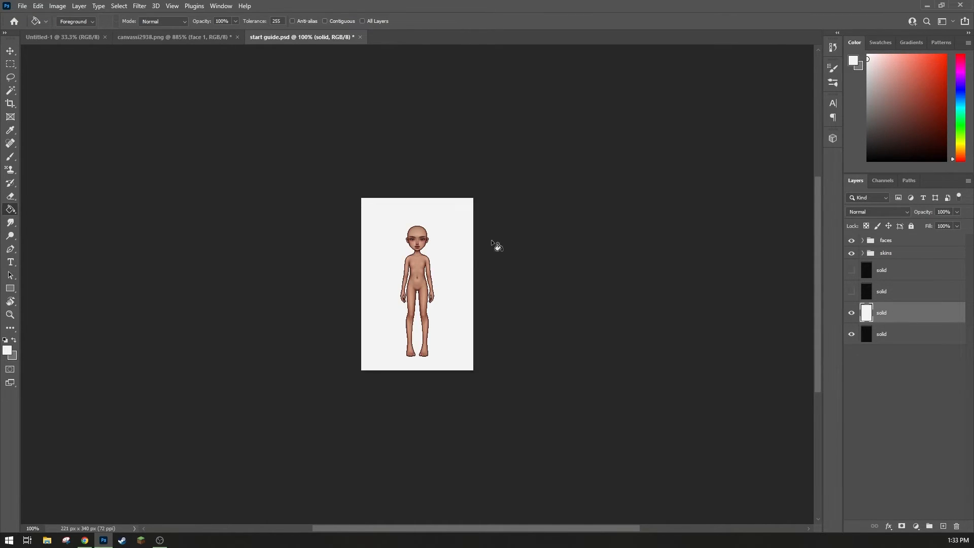
- Show the solid layer above the white one and fill it with medium gray
click(851, 291)
click(864, 296)
drag(870, 106, 841, 109)
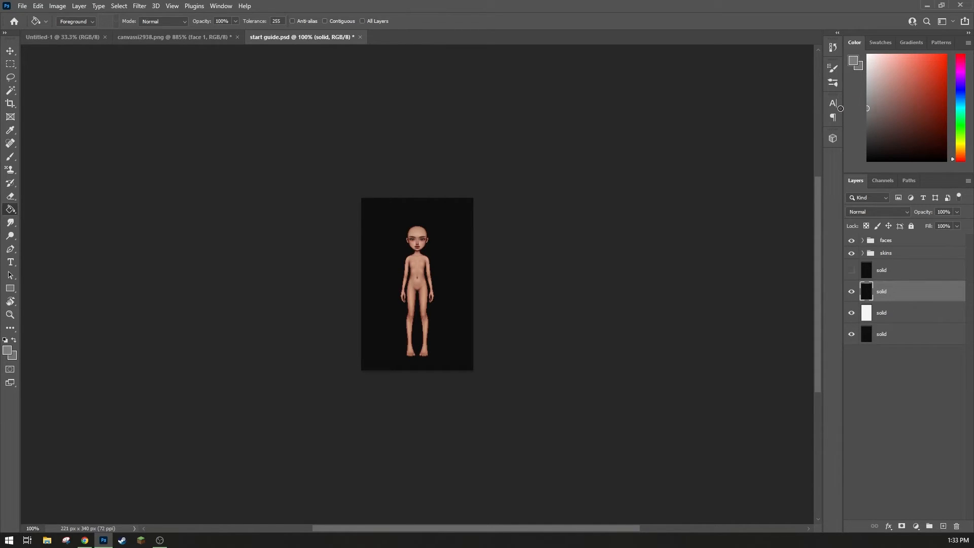
click(456, 278)
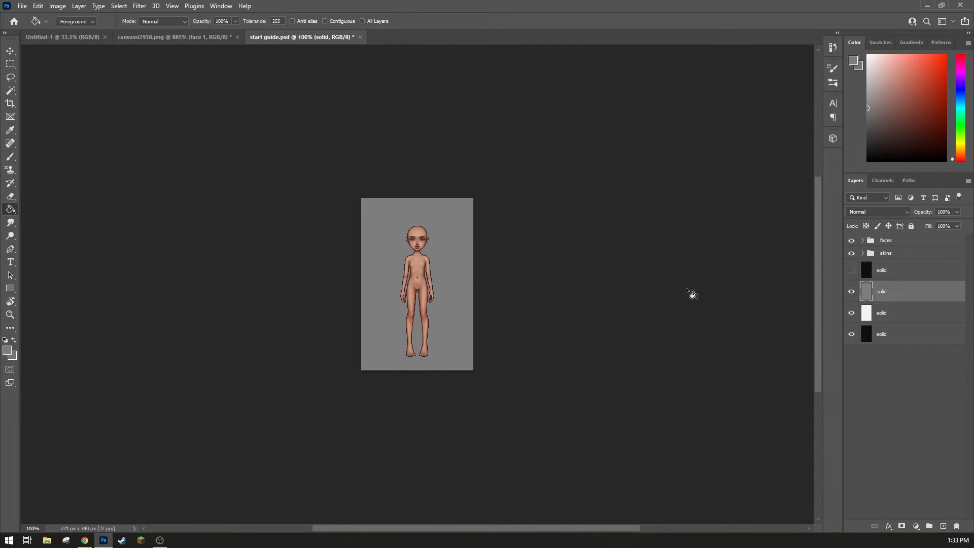
- Show the uppermost solid layer and fill it with light pink
click(852, 271)
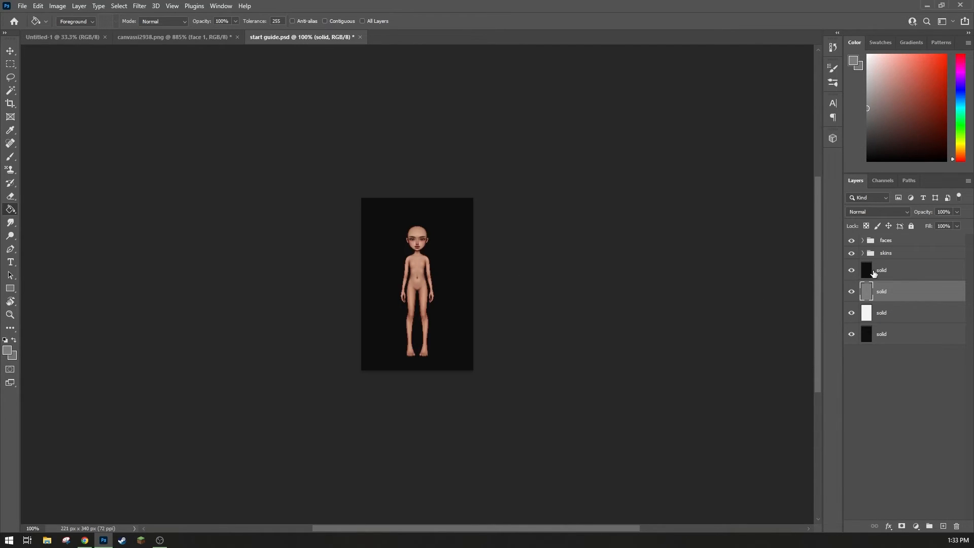
click(898, 274)
click(888, 63)
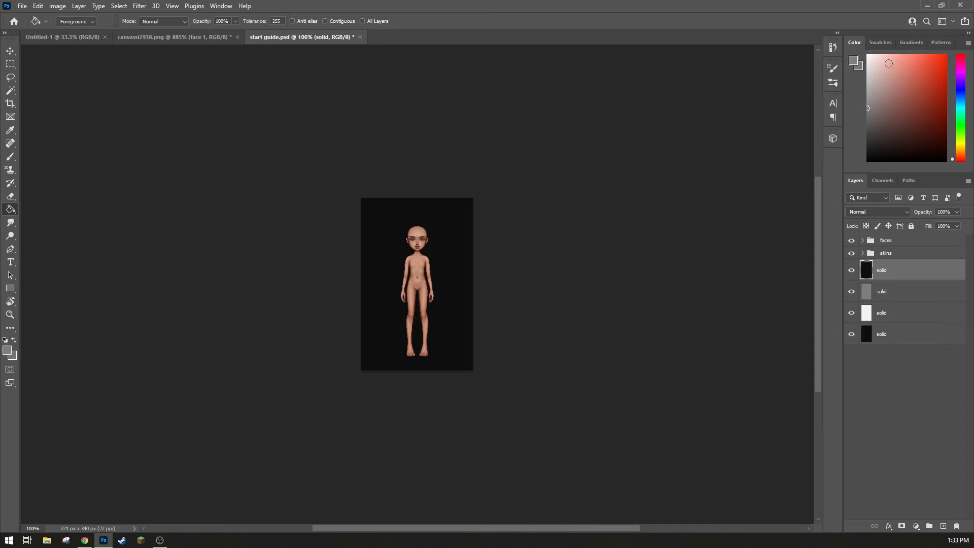
click(461, 279)
- Move the pink solid layer above the faces group and set its opacity to 76%
drag(921, 276, 944, 224)
click(957, 212)
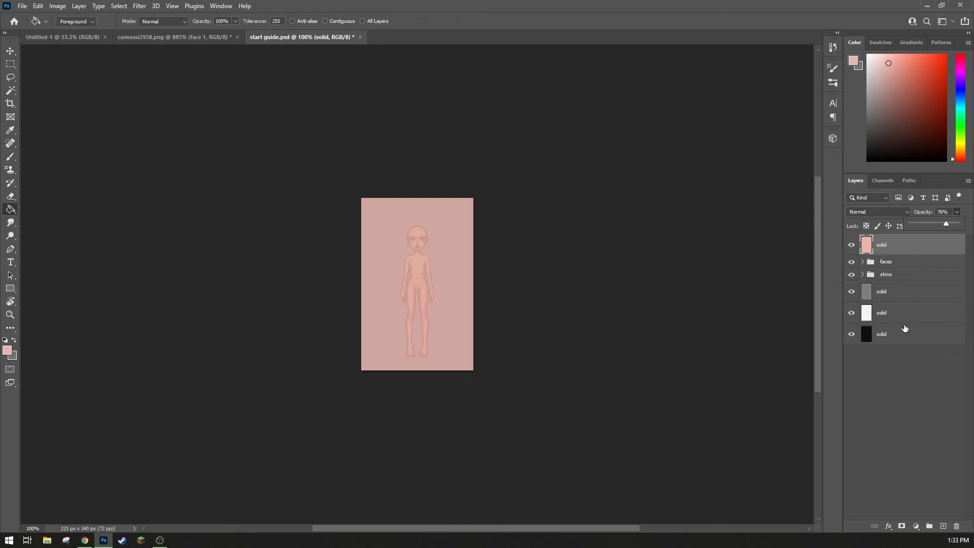
click(879, 360)
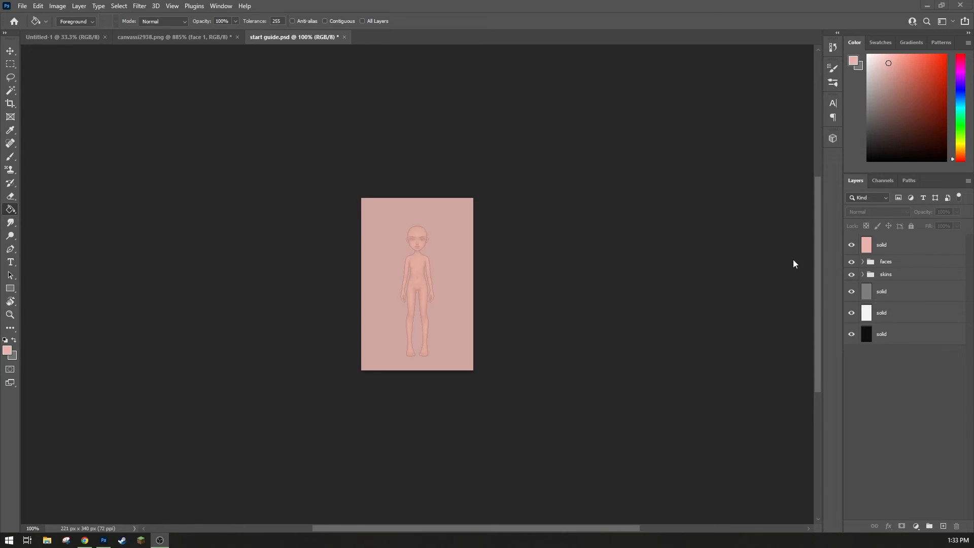
- Add a new default layer above the pink solid layer for sketching over the doll's torso
click(817, 245)
key(z)
drag(411, 267, 490, 299)
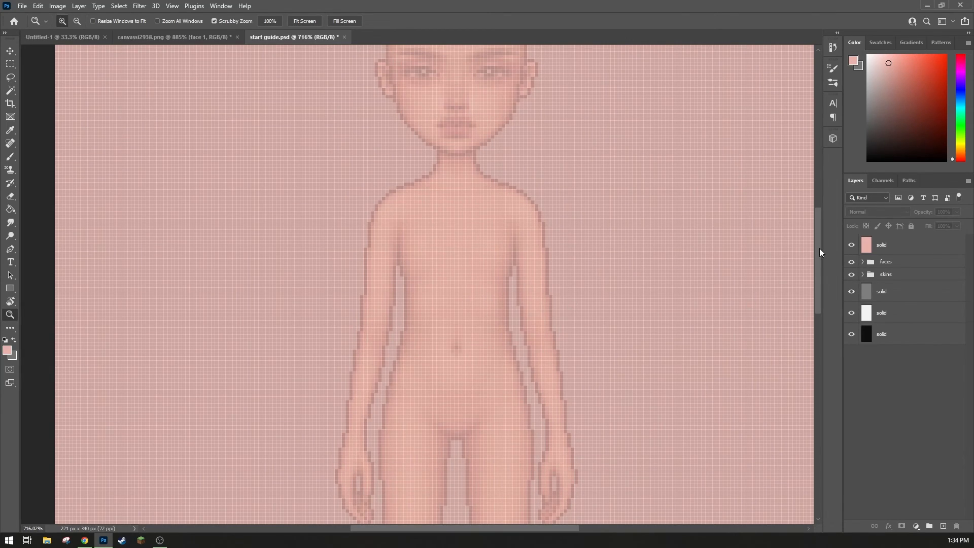
key(ctrl+shift+n)
key(Return)
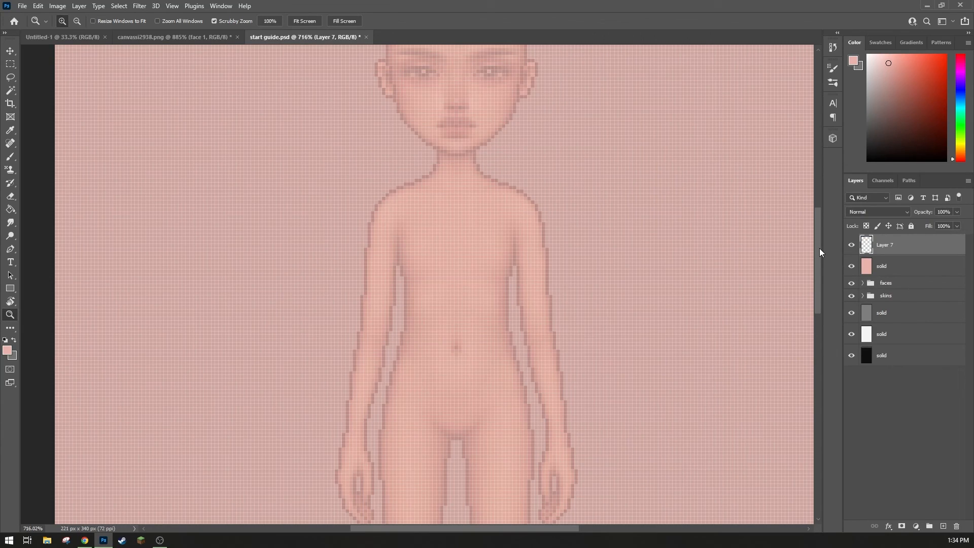
- Set up the Pencil tool with a near-black foreground color
click(881, 127)
right_click(9, 156)
click(38, 158)
key(shift+b)
key(d)
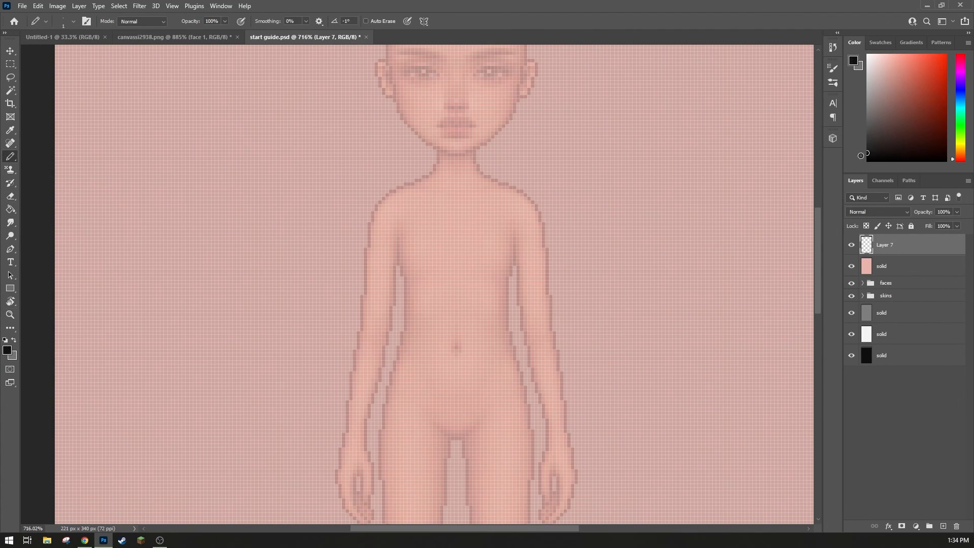
- Draw a black pencil line on Layer 7 down one side of the doll's torso and straight across its waist
mouse_move(453, 271)
mouse_down()
mouse_move(438, 243)
mouse_move(459, 274)
mouse_move(558, 330)
mouse_up()
key(ctrl+z)
mouse_move(404, 298)
mouse_down()
mouse_move(404, 327)
mouse_move(504, 325)
mouse_up()
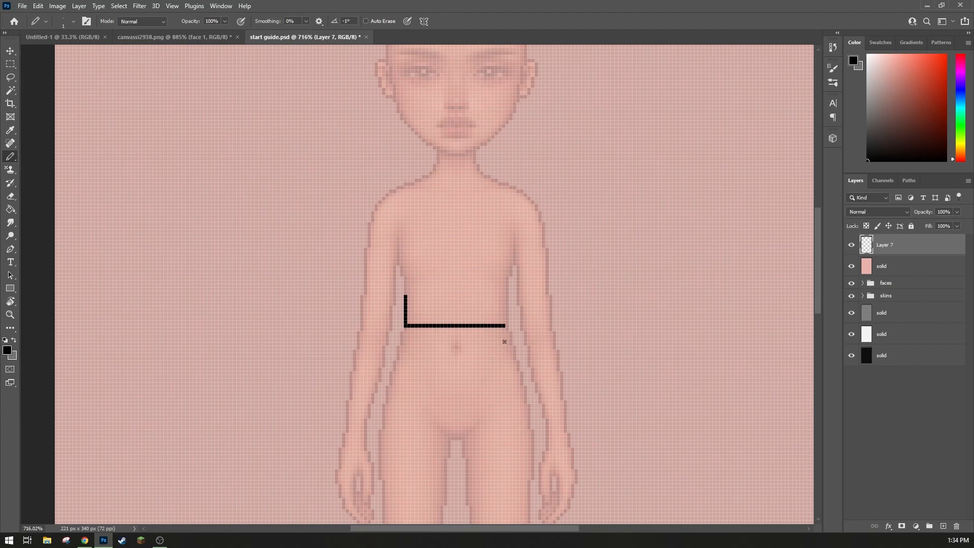